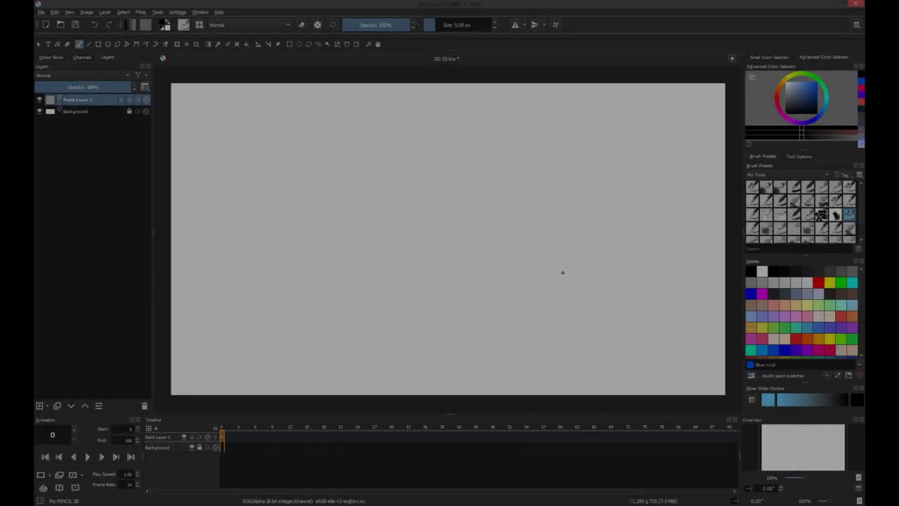
# Step: Sketch the cliff's top edge as a pencil line on Paint Layer 1
pyautogui.moveTo(562, 291)
pyautogui.mouseDown()
pyautogui.moveTo(628, 281)
pyautogui.moveTo(543, 322)
pyautogui.moveTo(492, 390)
pyautogui.mouseUp()
# Step: Extend the cliff face down-left, then draw a tank's track and road wheels on a new layer
pyautogui.moveTo(532, 337); pyautogui.dragTo(467, 393)
pyautogui.press('Insert')
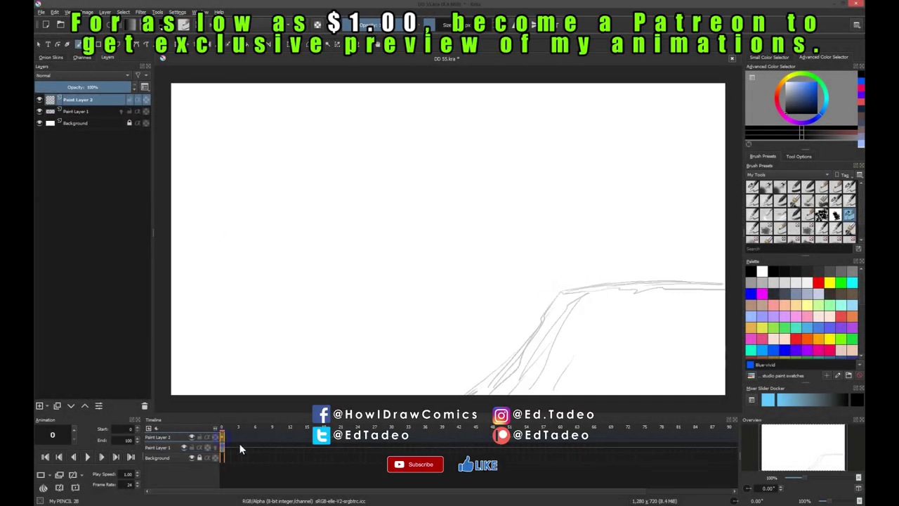
pyautogui.moveTo(596, 273)
pyautogui.mouseDown()
pyautogui.moveTo(653, 271)
pyautogui.moveTo(658, 281)
pyautogui.moveTo(641, 261)
pyautogui.moveTo(660, 267)
pyautogui.moveTo(613, 277)
pyautogui.mouseUp()
pyautogui.moveTo(626, 275); pyautogui.dragTo(625, 277)
pyautogui.moveTo(639, 276); pyautogui.dragTo(637, 277)
pyautogui.moveTo(649, 276); pyautogui.dragTo(648, 276)
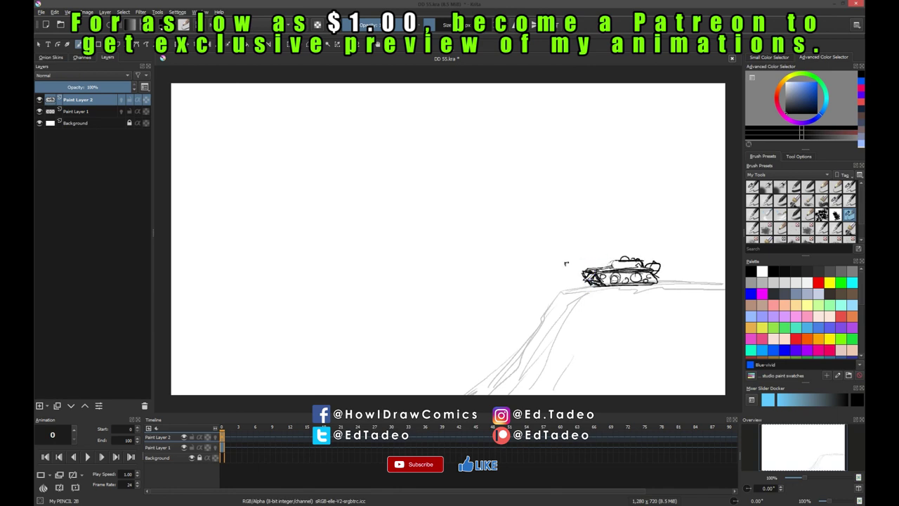
pyautogui.press('Insert')
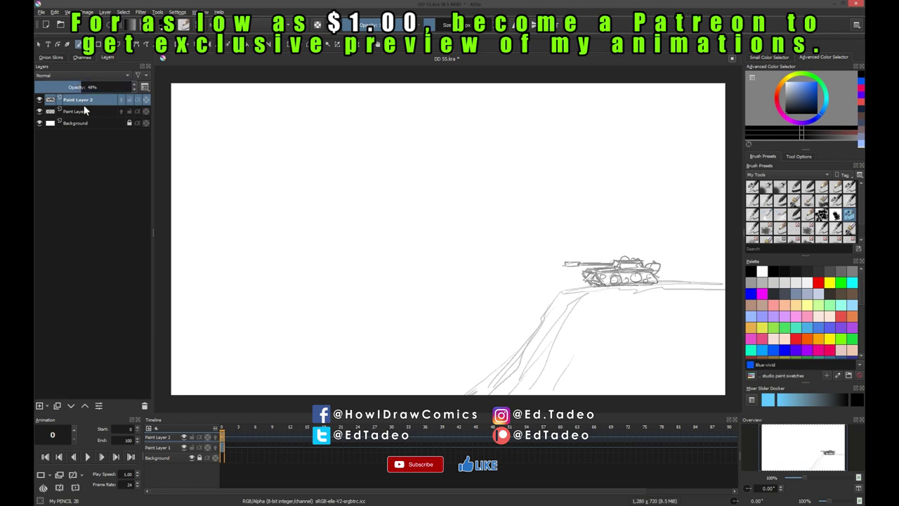
# Step: Draw incoming shells at frame 24, then start the explosion and tank hull at frame 26
pyautogui.click(357, 436)
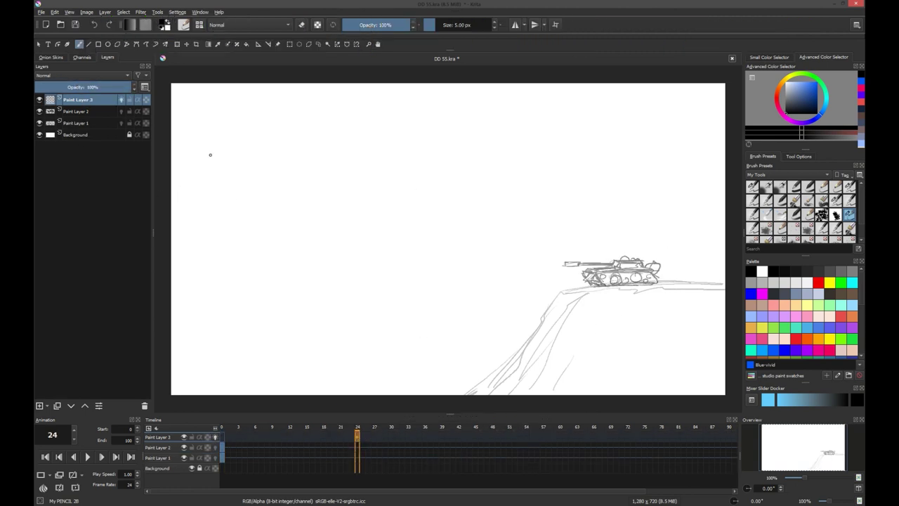
pyautogui.moveTo(570, 234); pyautogui.dragTo(544, 242)
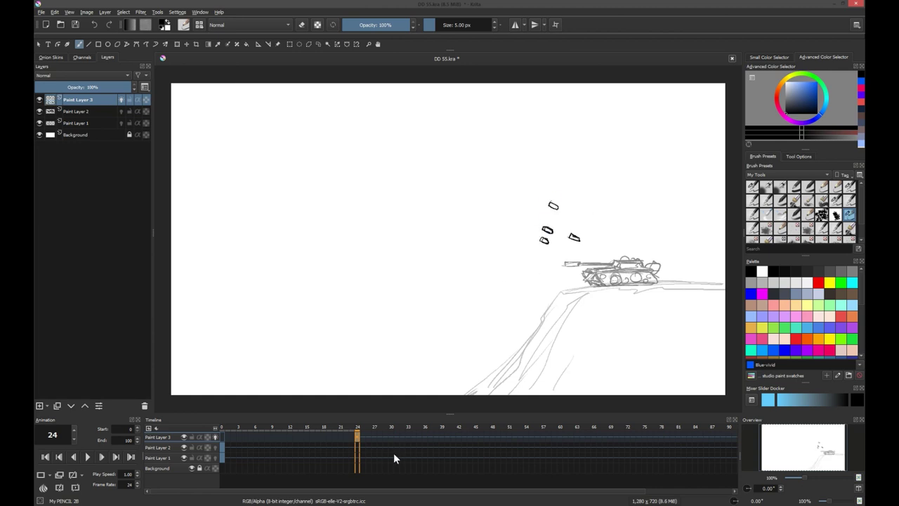
pyautogui.click(367, 436)
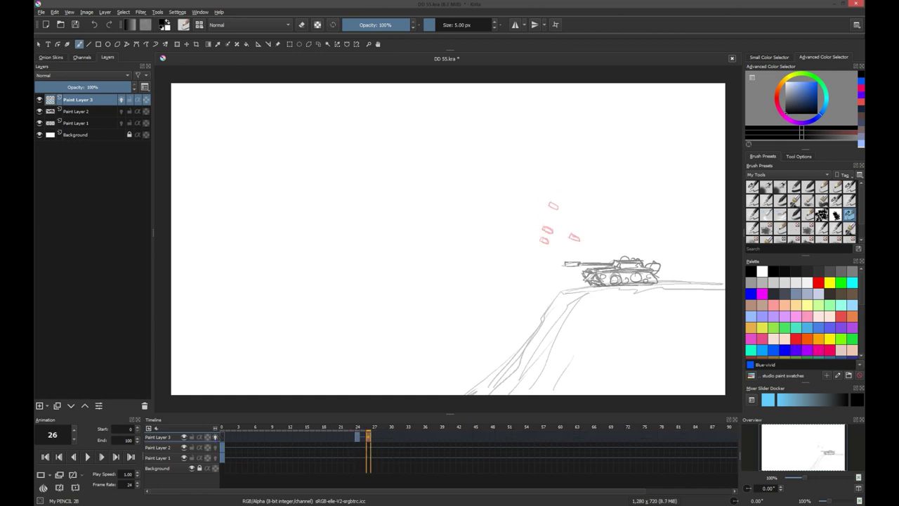
pyautogui.moveTo(629, 246); pyautogui.dragTo(638, 261)
pyautogui.moveTo(627, 224)
pyautogui.mouseDown()
pyautogui.moveTo(608, 229)
pyautogui.moveTo(632, 243)
pyautogui.mouseUp()
pyautogui.moveTo(595, 267)
pyautogui.mouseDown()
pyautogui.moveTo(656, 278)
pyautogui.moveTo(584, 275)
pyautogui.mouseUp()
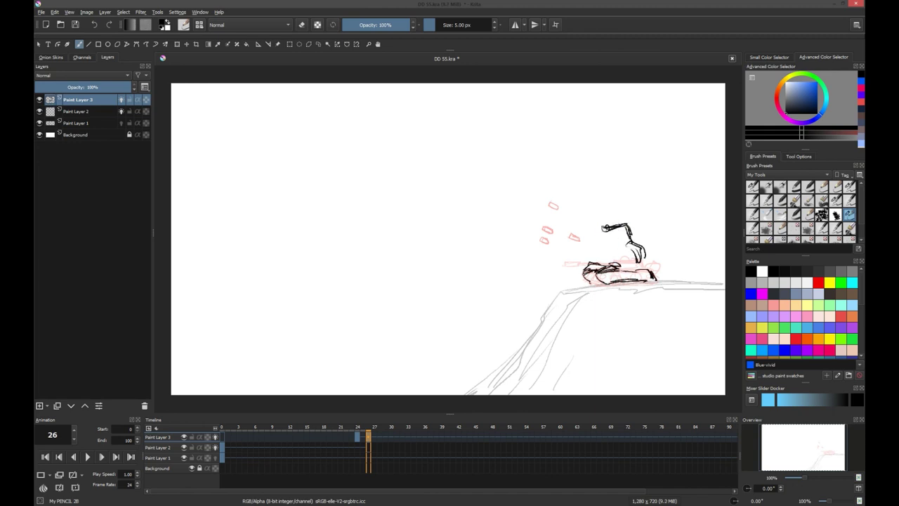
# Step: Surround the tank with smoke puffs and spiky bursts, then shift both keyframes later
pyautogui.moveTo(598, 220)
pyautogui.mouseDown()
pyautogui.moveTo(642, 221)
pyautogui.moveTo(577, 275)
pyautogui.mouseUp()
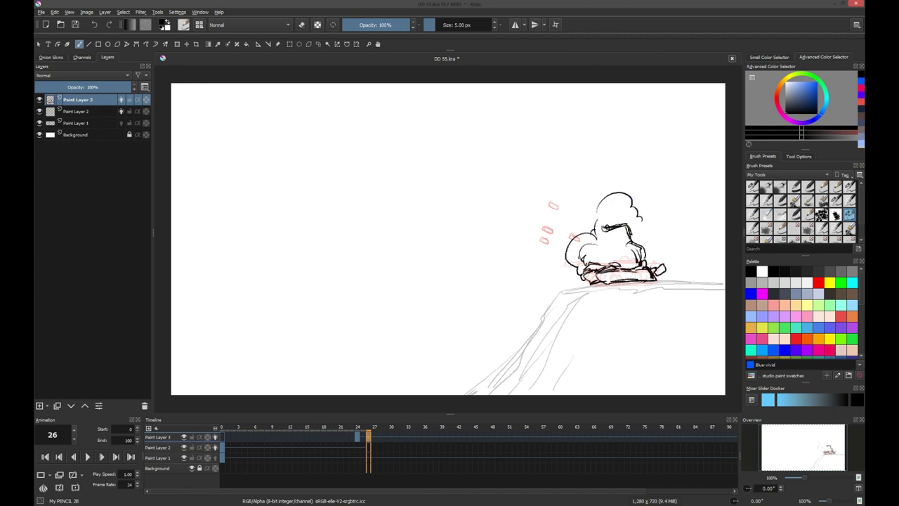
pyautogui.moveTo(627, 220)
pyautogui.mouseDown()
pyautogui.moveTo(653, 250)
pyautogui.moveTo(630, 258)
pyautogui.mouseUp()
pyautogui.moveTo(555, 160); pyautogui.dragTo(589, 232)
pyautogui.moveTo(643, 170); pyautogui.dragTo(631, 212)
pyautogui.moveTo(674, 207); pyautogui.dragTo(640, 246)
pyautogui.moveTo(550, 217); pyautogui.dragTo(594, 258)
pyautogui.moveTo(533, 286); pyautogui.dragTo(586, 267)
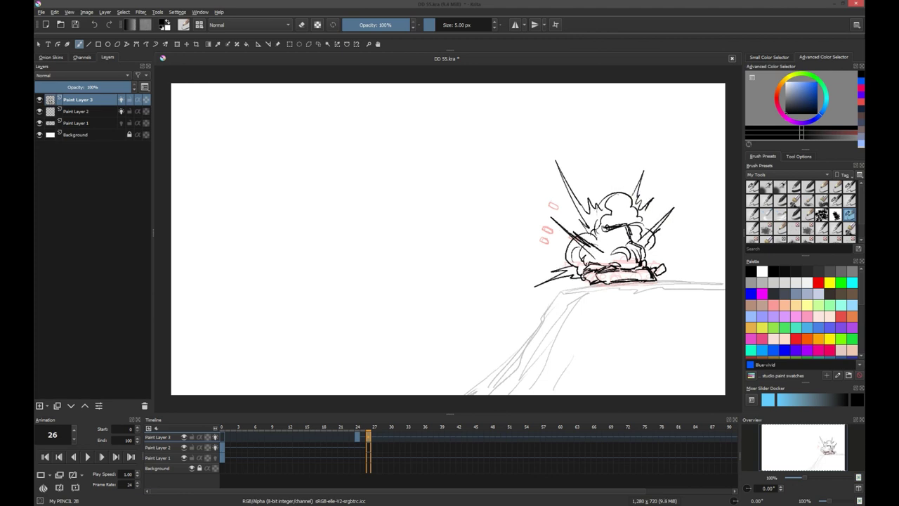
pyautogui.click(396, 437)
pyautogui.moveTo(368, 437); pyautogui.dragTo(464, 442)
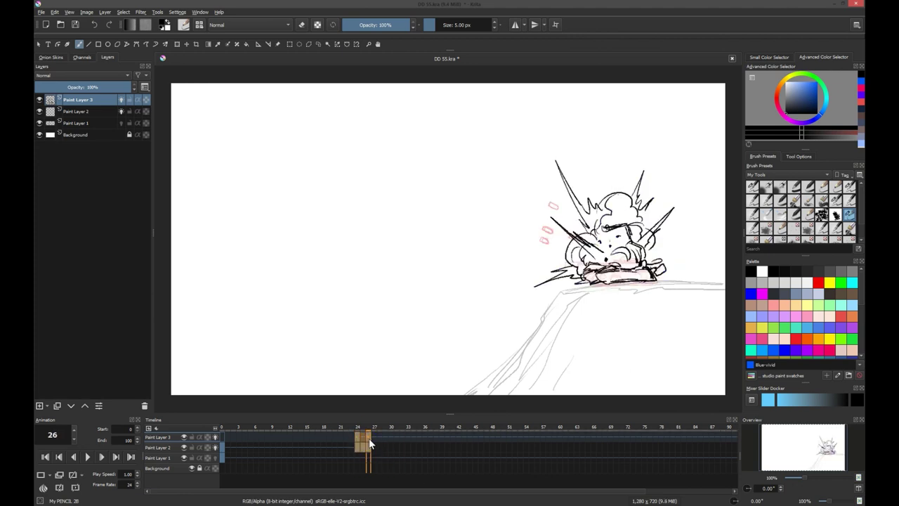
# Step: Draw smoke trails behind the shells at frame 44 and compare with the explosion frame
pyautogui.moveTo(552, 205); pyautogui.dragTo(172, 85)
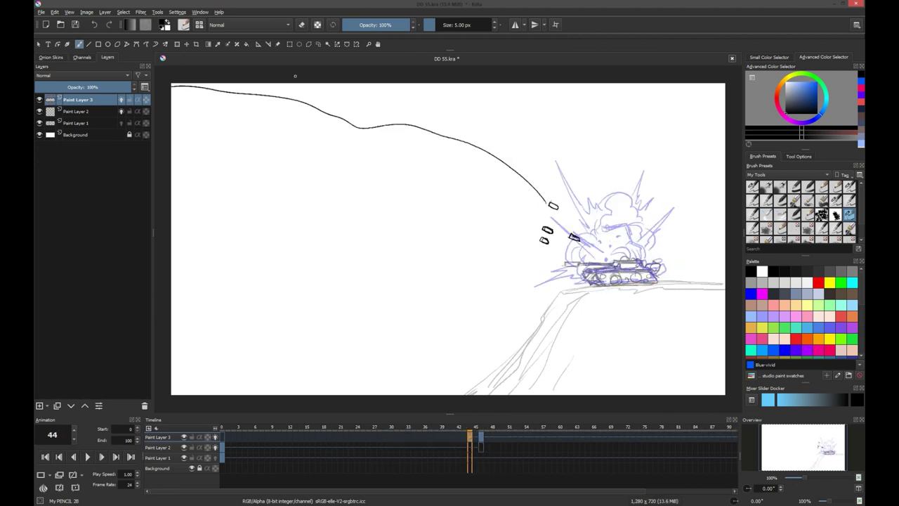
pyautogui.moveTo(358, 83)
pyautogui.mouseDown()
pyautogui.moveTo(550, 205)
pyautogui.moveTo(171, 134)
pyautogui.mouseUp()
pyautogui.moveTo(171, 99)
pyautogui.mouseDown()
pyautogui.moveTo(542, 226)
pyautogui.moveTo(492, 225)
pyautogui.moveTo(171, 160)
pyautogui.mouseUp()
pyautogui.moveTo(567, 239)
pyautogui.mouseDown()
pyautogui.moveTo(171, 198)
pyautogui.moveTo(358, 184)
pyautogui.mouseUp()
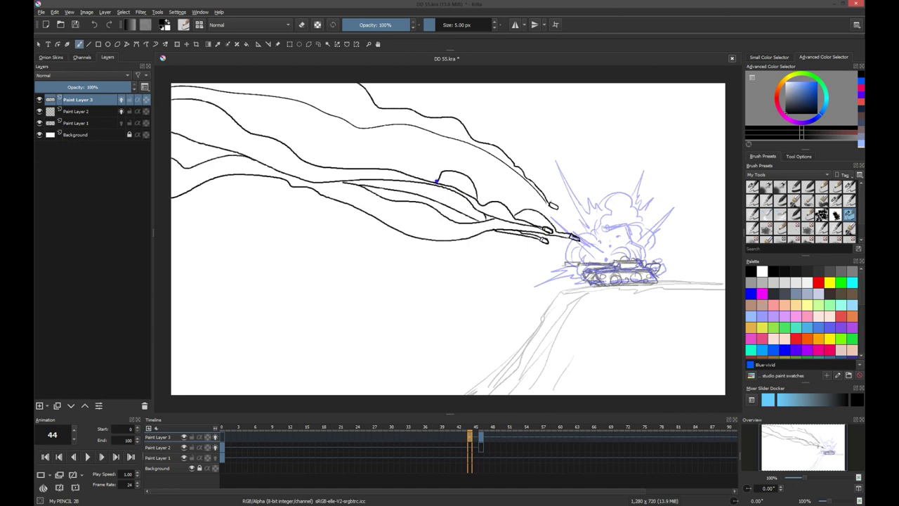
pyautogui.moveTo(436, 181); pyautogui.dragTo(171, 210)
pyautogui.click(477, 425)
pyautogui.click(468, 449)
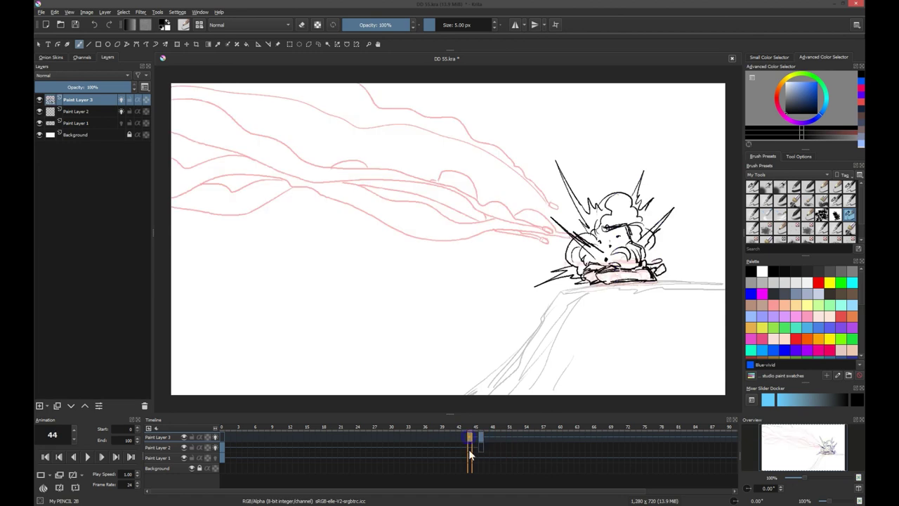
# Step: On frame 36, draw a shell farther back with smoke trails behind it
pyautogui.click(424, 436)
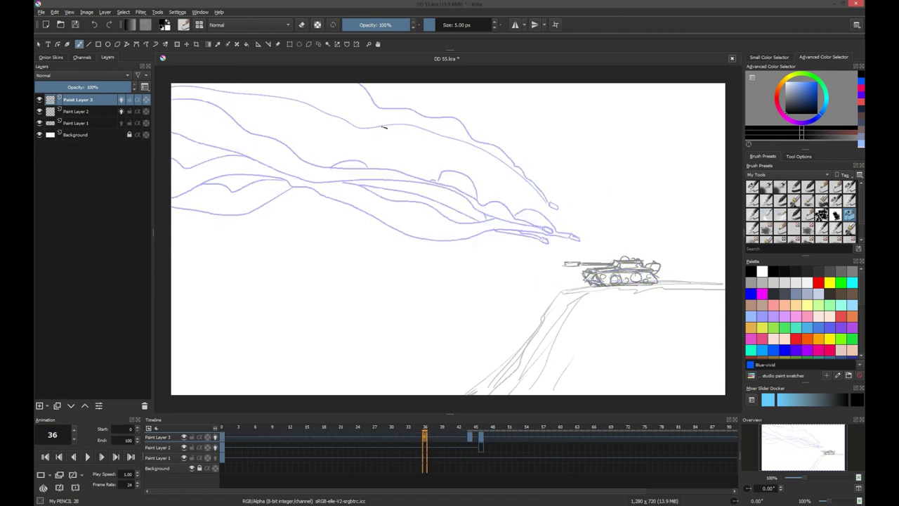
pyautogui.moveTo(333, 145); pyautogui.dragTo(342, 146)
pyautogui.moveTo(195, 84); pyautogui.dragTo(314, 137)
pyautogui.moveTo(172, 99); pyautogui.dragTo(362, 159)
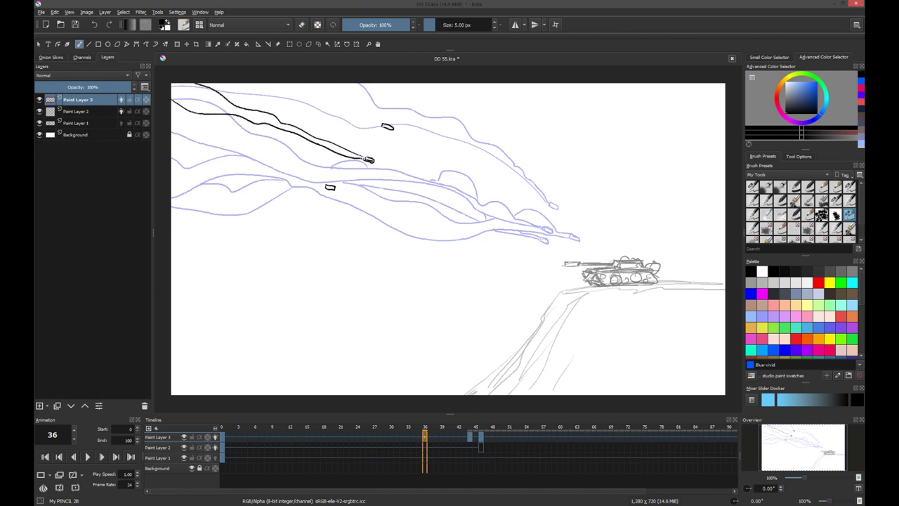
pyautogui.moveTo(173, 133); pyautogui.dragTo(326, 185)
pyautogui.moveTo(172, 151); pyautogui.dragTo(330, 188)
# Step: Add another shell and more trails on frame 36, then nudge that keyframe slightly later
pyautogui.moveTo(298, 83); pyautogui.dragTo(383, 125)
pyautogui.moveTo(226, 83); pyautogui.dragTo(392, 127)
pyautogui.moveTo(327, 153); pyautogui.dragTo(335, 158)
pyautogui.moveTo(230, 128); pyautogui.dragTo(328, 153)
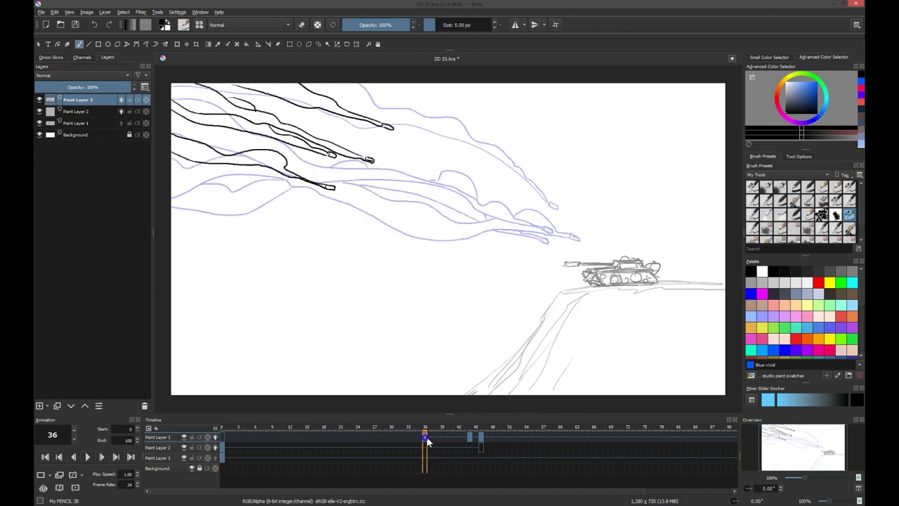
pyautogui.moveTo(425, 436); pyautogui.dragTo(436, 436)
pyautogui.click(391, 427)
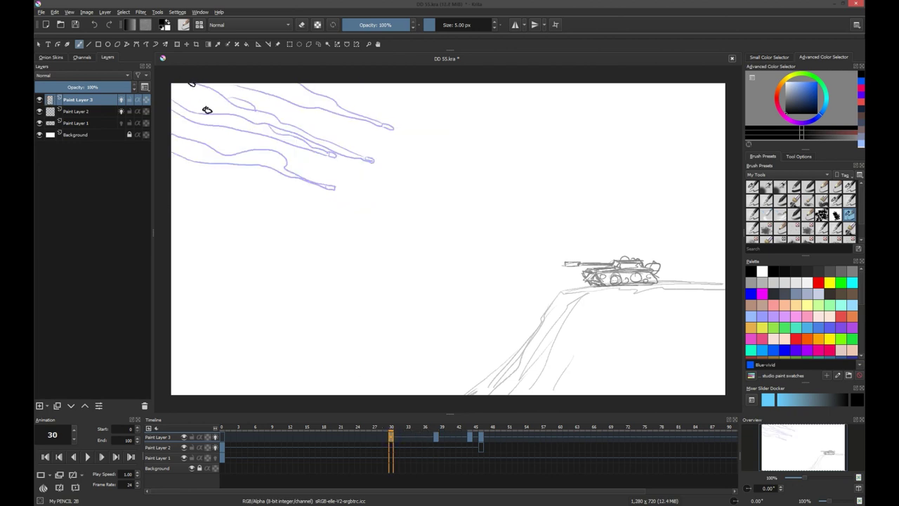
# Step: Draw a smoke trail to the first shell and check the explosion at frame 46
pyautogui.moveTo(172, 85); pyautogui.dragTo(205, 108)
pyautogui.click(479, 428)
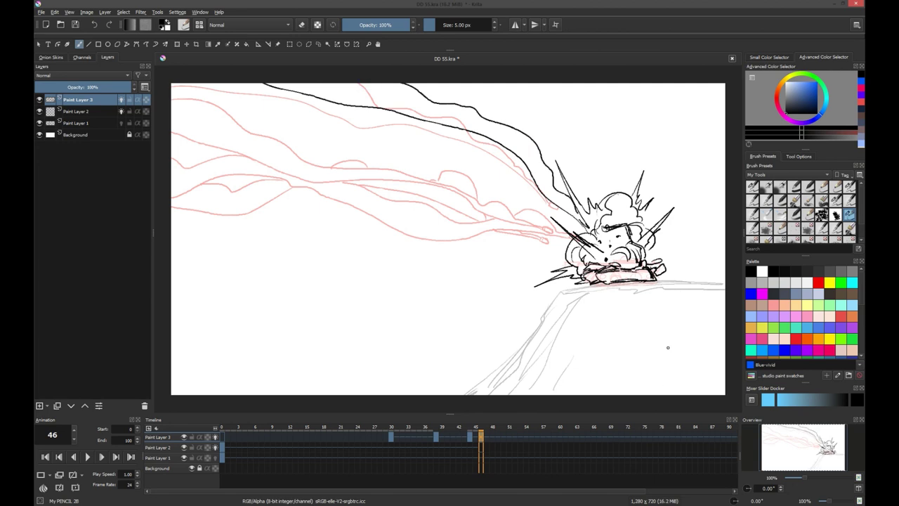
pyautogui.click(457, 437)
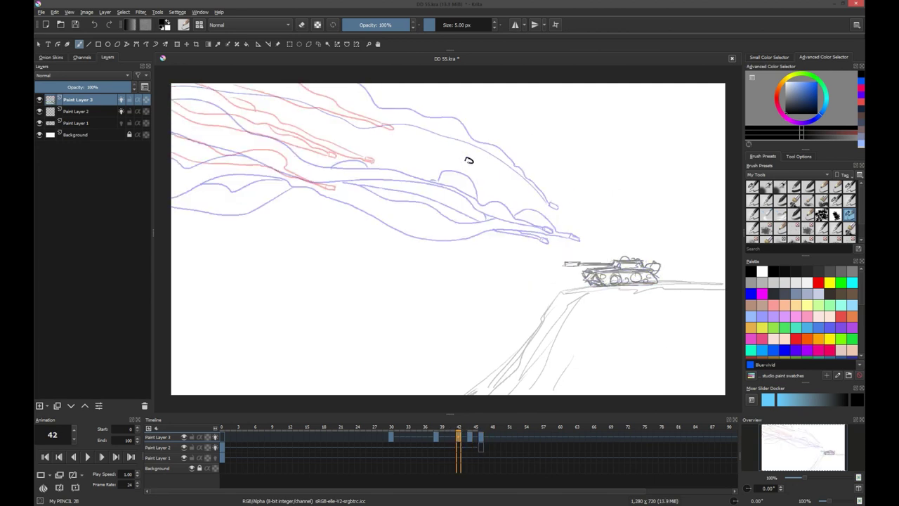
# Step: Draw frame 42's shell with smoke trails linking it to the earlier shells
pyautogui.moveTo(464, 193); pyautogui.dragTo(172, 100)
pyautogui.moveTo(197, 84); pyautogui.dragTo(453, 190)
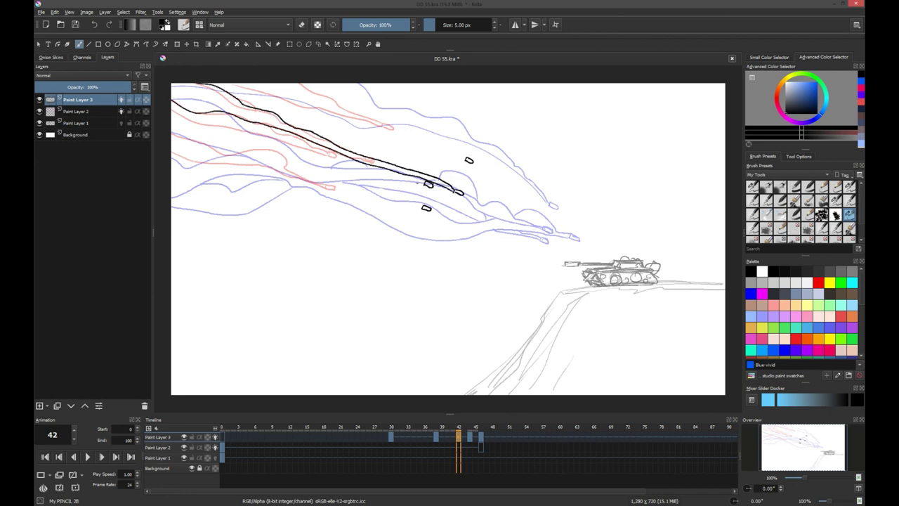
pyautogui.moveTo(172, 112); pyautogui.dragTo(423, 184)
pyautogui.moveTo(263, 118)
pyautogui.mouseDown()
pyautogui.moveTo(425, 181)
pyautogui.moveTo(172, 153)
pyautogui.moveTo(424, 206)
pyautogui.mouseUp()
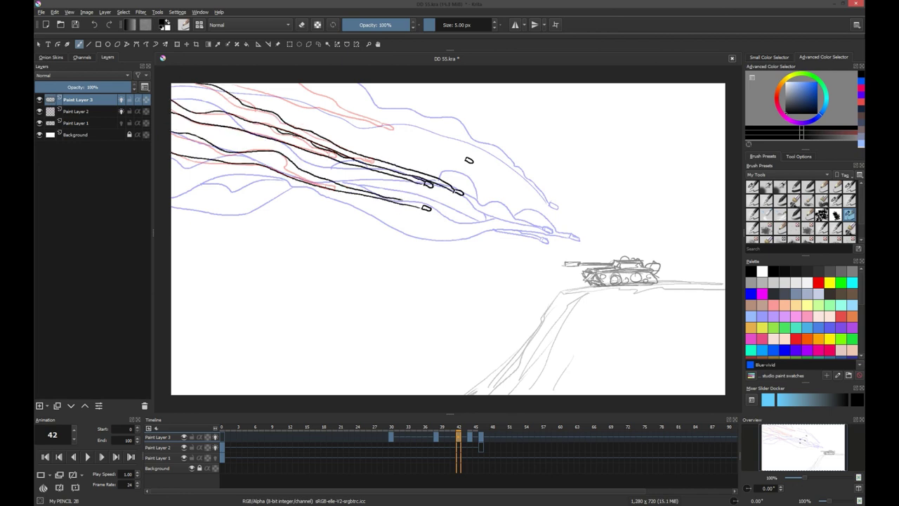
pyautogui.moveTo(467, 162); pyautogui.dragTo(280, 99)
# Step: Draw the frame 40 smoke trails running toward the shells
pyautogui.press('Left')
pyautogui.press('Left')
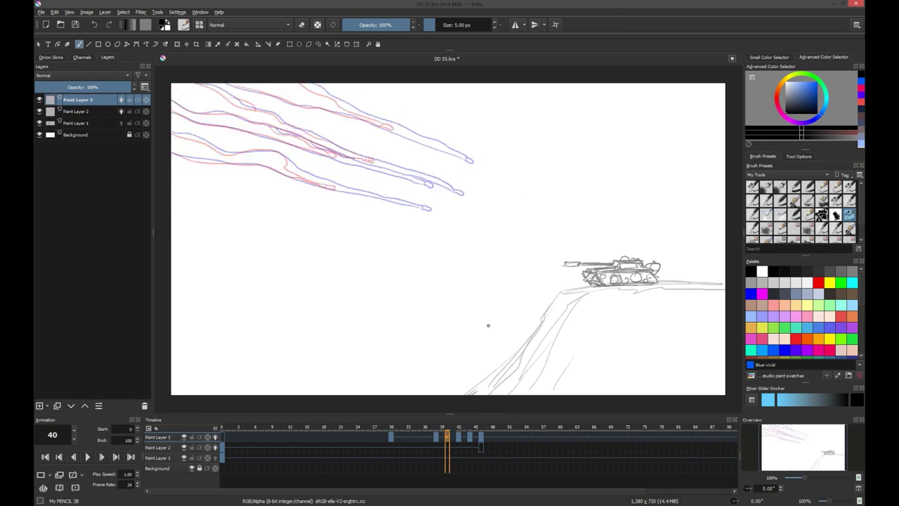
pyautogui.moveTo(380, 196)
pyautogui.mouseDown()
pyautogui.moveTo(170, 151)
pyautogui.moveTo(379, 196)
pyautogui.mouseUp()
pyautogui.moveTo(414, 173); pyautogui.dragTo(171, 100)
pyautogui.moveTo(204, 83)
pyautogui.mouseDown()
pyautogui.moveTo(413, 172)
pyautogui.moveTo(172, 113)
pyautogui.mouseUp()
pyautogui.moveTo(427, 143); pyautogui.dragTo(230, 83)
pyautogui.moveTo(302, 83); pyautogui.dragTo(350, 107)
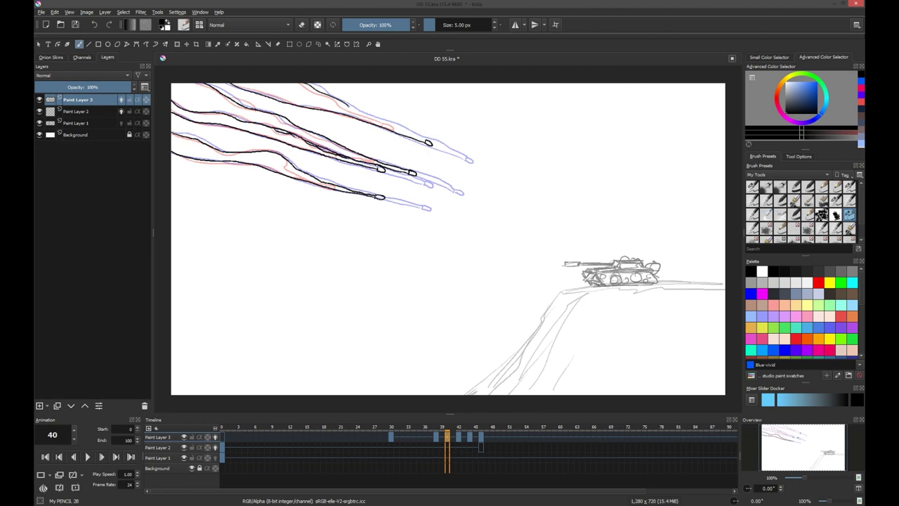
pyautogui.click(412, 436)
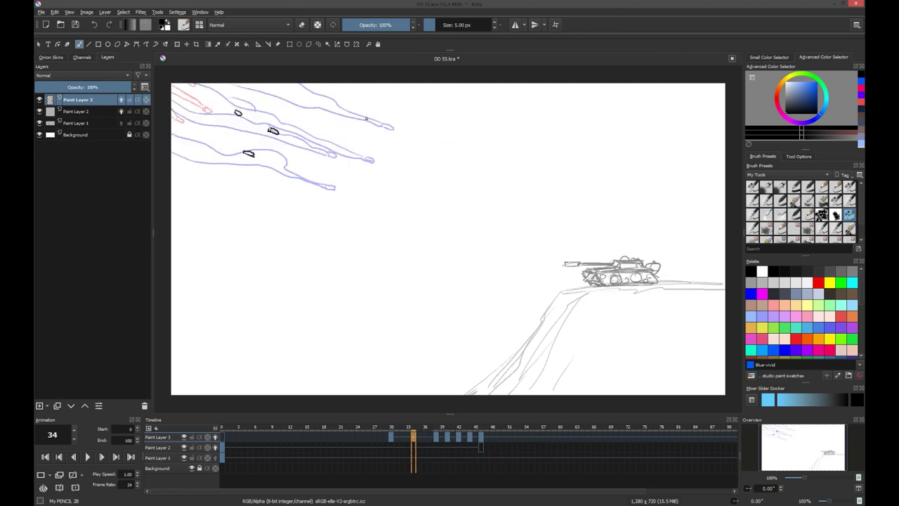
# Step: Draw a shell with its smoke trail on frame 34 and ink trail lines at the top-left
pyautogui.moveTo(278, 90); pyautogui.dragTo(288, 94)
pyautogui.moveTo(171, 98); pyautogui.dragTo(278, 132)
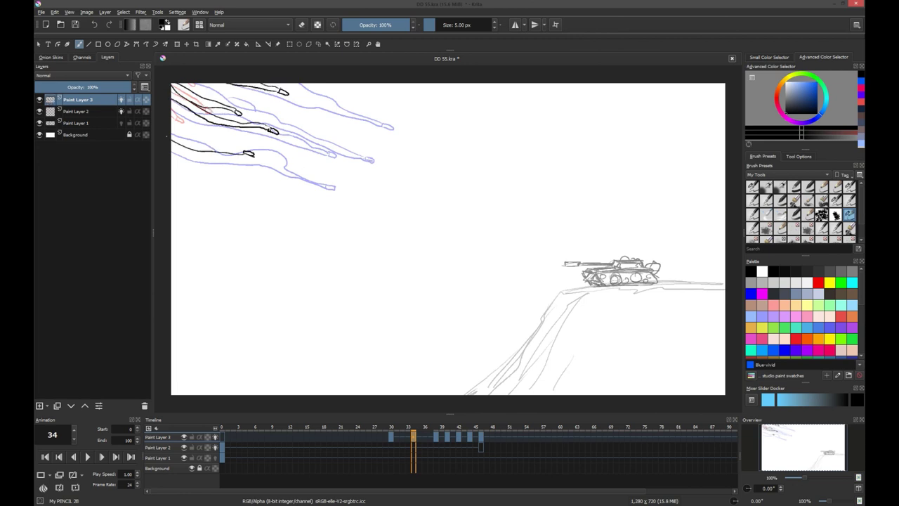
pyautogui.moveTo(419, 426)
pyautogui.mouseDown()
pyautogui.moveTo(475, 426)
pyautogui.moveTo(402, 426)
pyautogui.mouseUp()
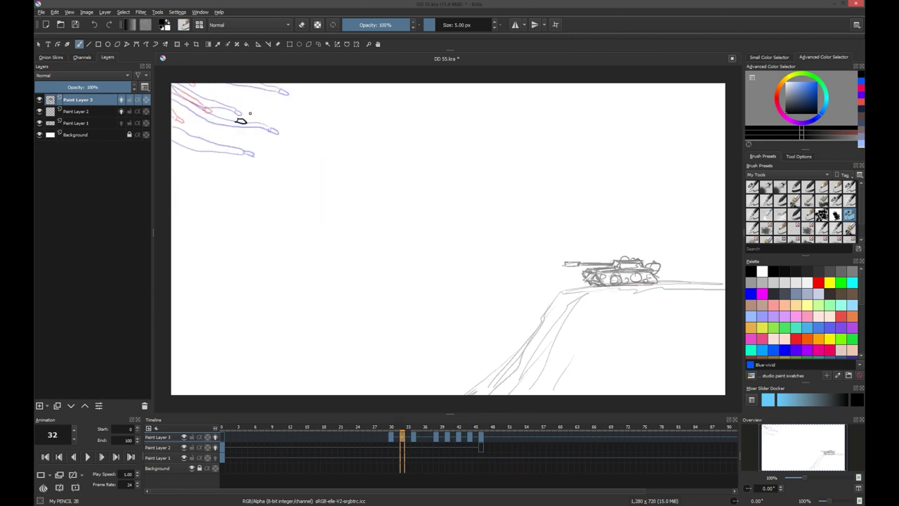
pyautogui.moveTo(212, 138)
pyautogui.mouseDown()
pyautogui.moveTo(172, 121)
pyautogui.moveTo(171, 91)
pyautogui.mouseUp()
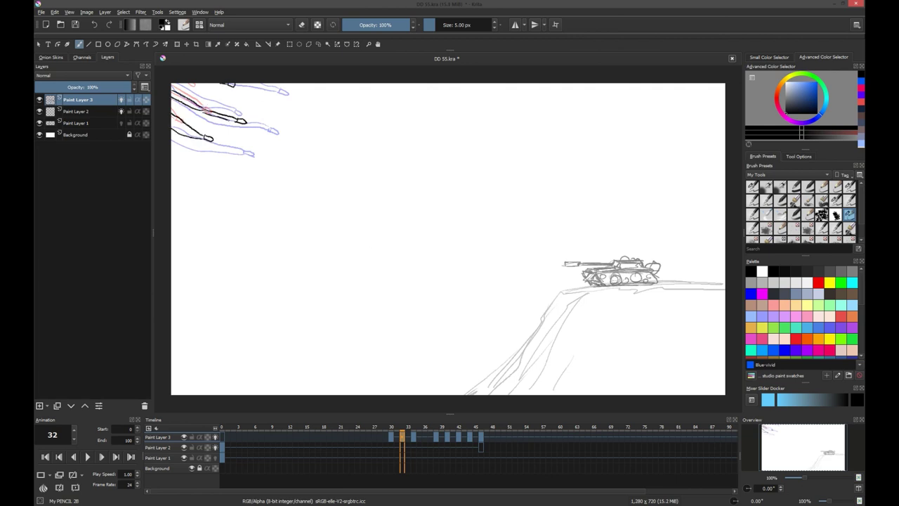
# Step: Ink the black smoke trail lines running to the top-left edge on frame 36
pyautogui.click(425, 437)
pyautogui.moveTo(298, 140); pyautogui.dragTo(306, 145)
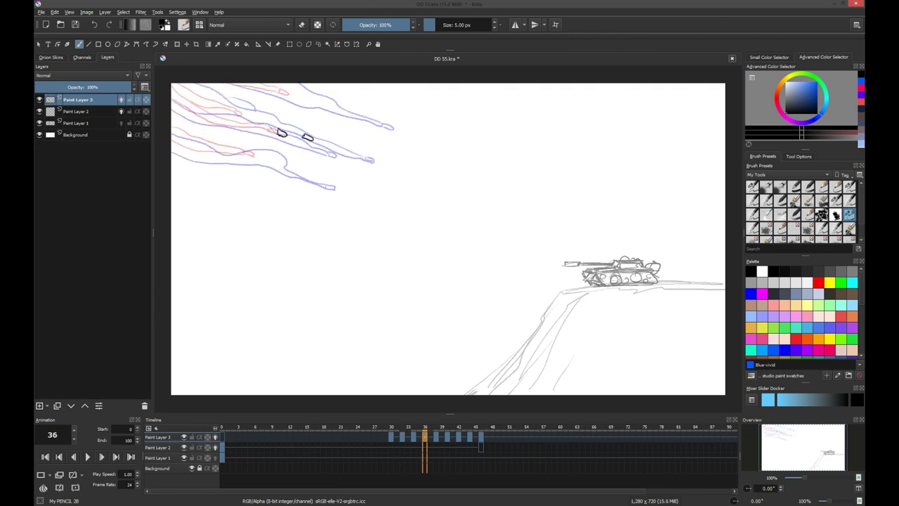
pyautogui.moveTo(329, 106); pyautogui.dragTo(269, 92)
pyautogui.moveTo(309, 137); pyautogui.dragTo(177, 84)
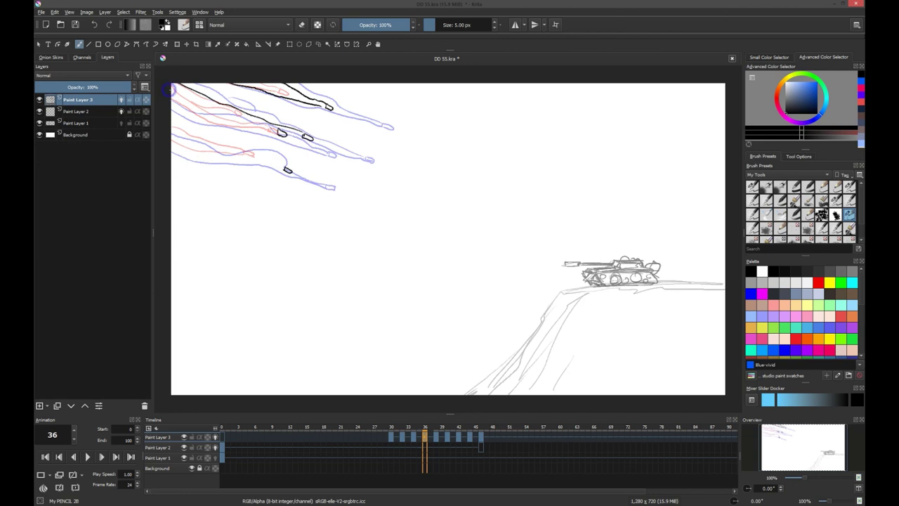
pyautogui.moveTo(284, 132)
pyautogui.mouseDown()
pyautogui.moveTo(170, 86)
pyautogui.moveTo(171, 97)
pyautogui.moveTo(224, 113)
pyautogui.mouseUp()
pyautogui.moveTo(284, 170); pyautogui.dragTo(172, 146)
pyautogui.moveTo(268, 155); pyautogui.dragTo(179, 132)
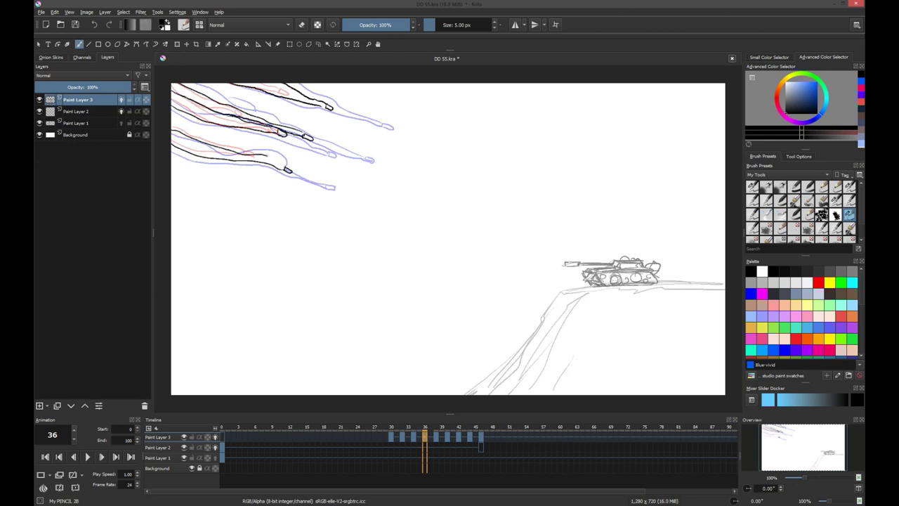
pyautogui.moveTo(430, 437)
pyautogui.mouseDown()
pyautogui.moveTo(493, 442)
pyautogui.moveTo(478, 430)
pyautogui.moveTo(502, 441)
pyautogui.mouseUp()
# Step: Ink the frame 50 explosion outline with speed lines and inner cloud lines
pyautogui.moveTo(667, 245)
pyautogui.mouseDown()
pyautogui.moveTo(618, 280)
pyautogui.moveTo(586, 287)
pyautogui.moveTo(544, 225)
pyautogui.moveTo(557, 278)
pyautogui.moveTo(511, 294)
pyautogui.mouseUp()
pyautogui.moveTo(550, 219); pyautogui.dragTo(526, 203)
pyautogui.moveTo(536, 136); pyautogui.dragTo(560, 176)
pyautogui.moveTo(558, 236); pyautogui.dragTo(582, 281)
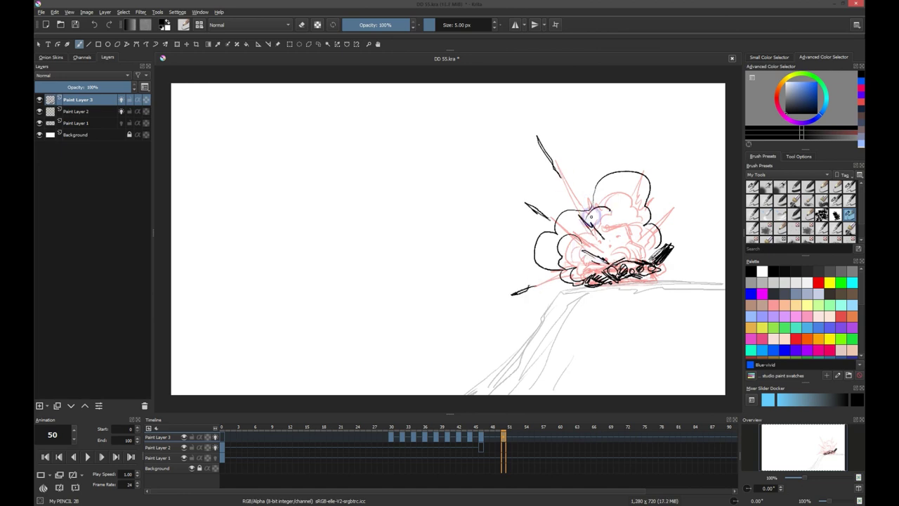
pyautogui.moveTo(618, 210); pyautogui.dragTo(642, 193)
pyautogui.moveTo(667, 218)
pyautogui.mouseDown()
pyautogui.moveTo(655, 225)
pyautogui.moveTo(672, 236)
pyautogui.mouseUp()
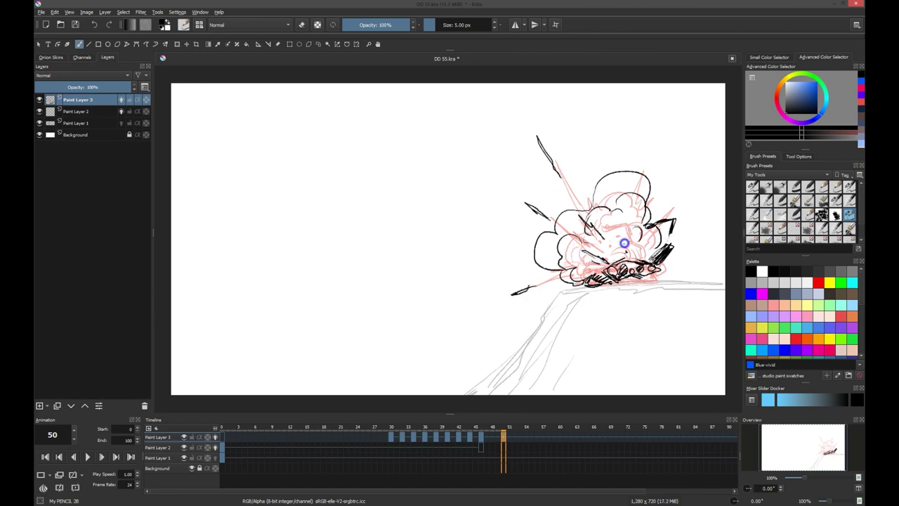
# Step: Clear frame 56 and ink the burning wreck at the explosion's base
pyautogui.click(541, 434)
pyautogui.moveTo(542, 434); pyautogui.dragTo(538, 430)
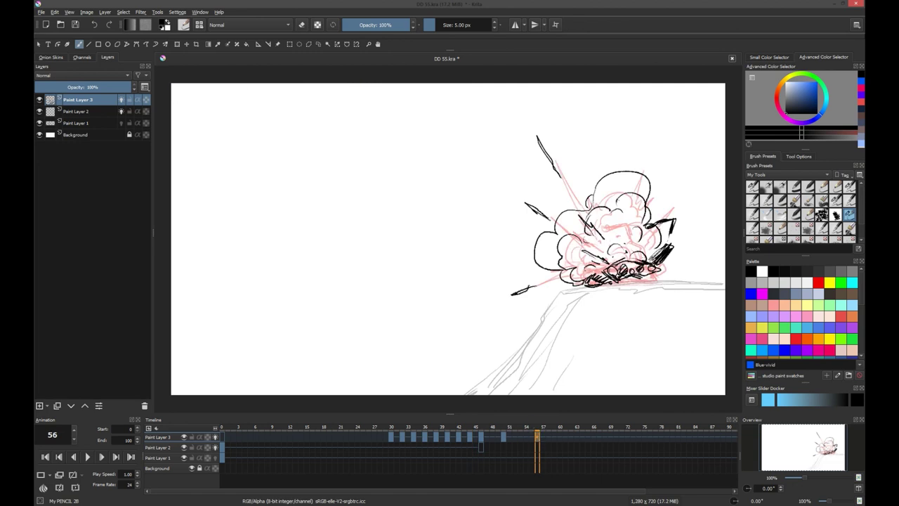
pyautogui.press('Delete')
pyautogui.moveTo(672, 265); pyautogui.dragTo(698, 263)
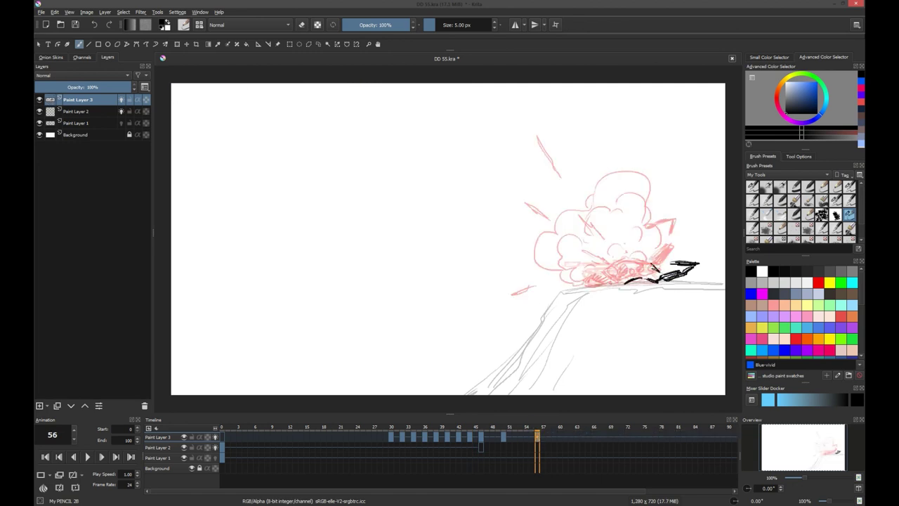
pyautogui.moveTo(605, 284)
pyautogui.mouseDown()
pyautogui.moveTo(653, 265)
pyautogui.moveTo(590, 281)
pyautogui.moveTo(611, 266)
pyautogui.mouseUp()
# Step: Outline the frame 56 cloud puffs and add small debris shapes inside
pyautogui.moveTo(555, 223); pyautogui.dragTo(553, 268)
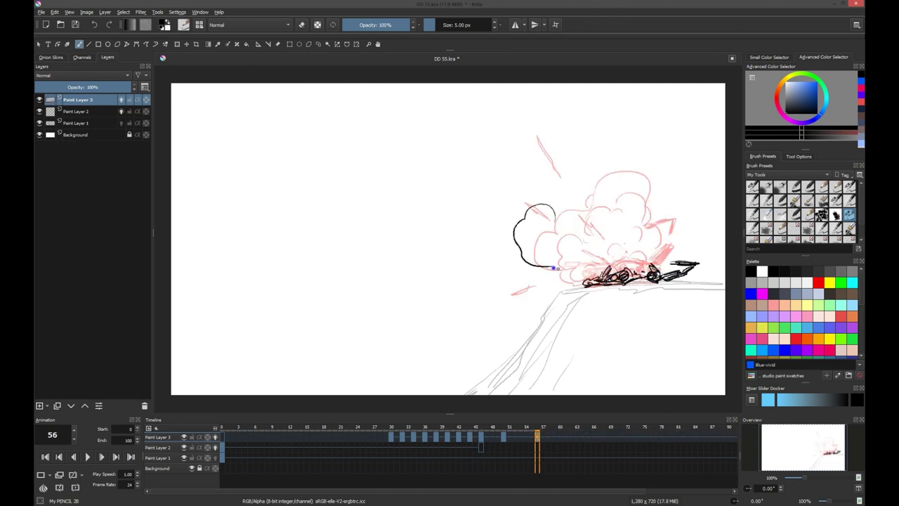
pyautogui.moveTo(553, 203); pyautogui.dragTo(678, 237)
pyautogui.moveTo(554, 228); pyautogui.dragTo(582, 263)
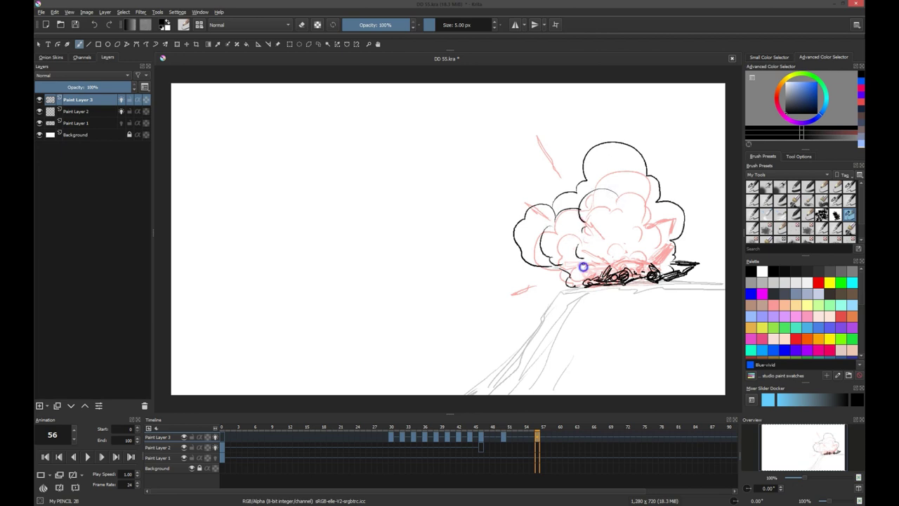
pyautogui.moveTo(612, 203); pyautogui.dragTo(665, 232)
pyautogui.moveTo(605, 267)
pyautogui.mouseDown()
pyautogui.moveTo(603, 231)
pyautogui.moveTo(623, 233)
pyautogui.mouseUp()
pyautogui.moveTo(565, 199); pyautogui.dragTo(579, 211)
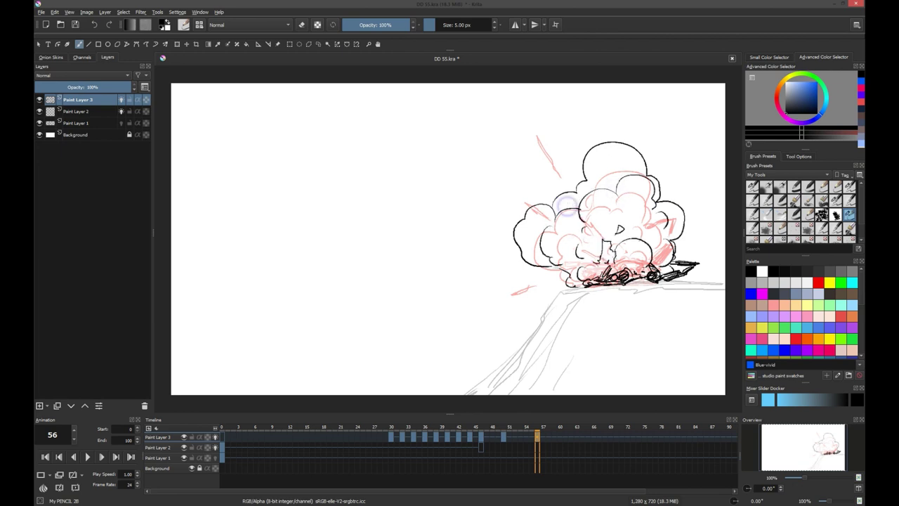
pyautogui.moveTo(566, 246); pyautogui.dragTo(576, 259)
pyautogui.moveTo(644, 226); pyautogui.dragTo(658, 238)
# Step: Ink the frame 75 smoke cloud outline with arcs and lower puffs
pyautogui.moveTo(537, 427); pyautogui.dragTo(643, 427)
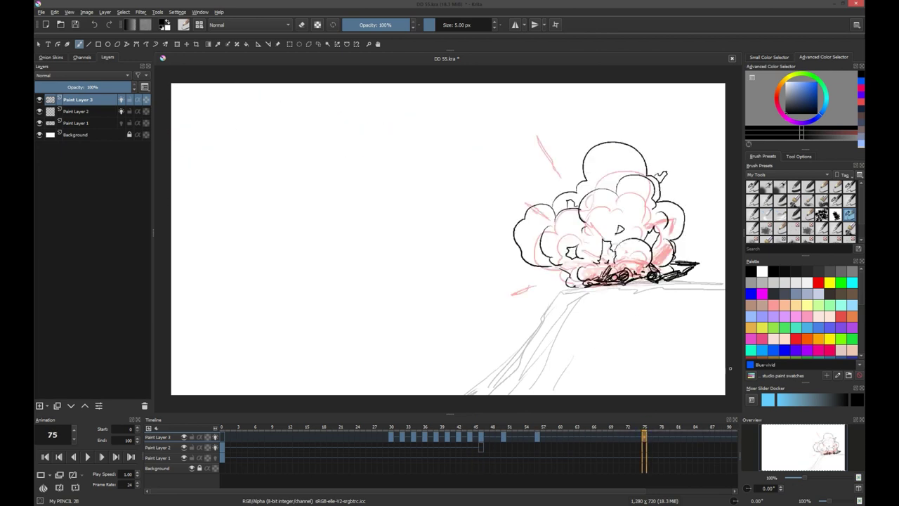
pyautogui.moveTo(574, 168)
pyautogui.mouseDown()
pyautogui.moveTo(624, 114)
pyautogui.moveTo(701, 215)
pyautogui.moveTo(695, 259)
pyautogui.mouseUp()
pyautogui.moveTo(576, 169)
pyautogui.mouseDown()
pyautogui.moveTo(508, 184)
pyautogui.moveTo(582, 288)
pyautogui.moveTo(594, 282)
pyautogui.mouseUp()
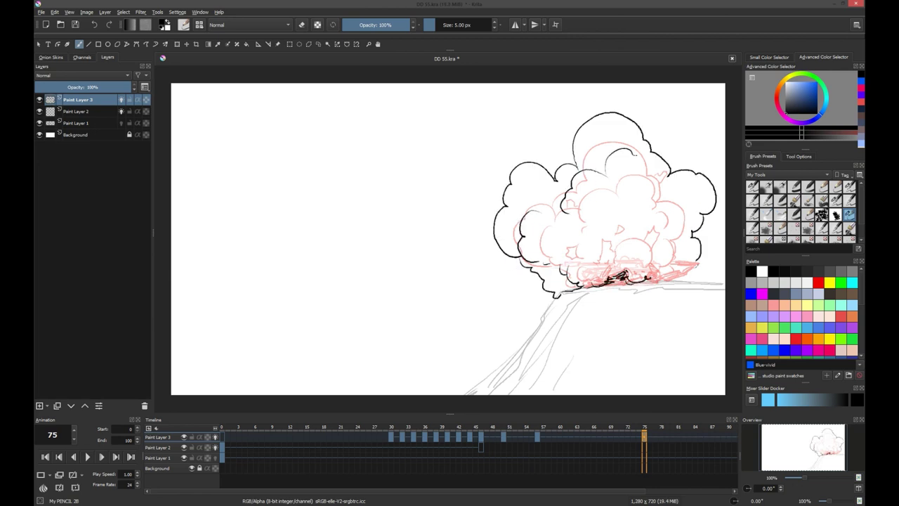
pyautogui.moveTo(655, 173); pyautogui.dragTo(680, 209)
pyautogui.moveTo(658, 219)
pyautogui.mouseDown()
pyautogui.moveTo(617, 238)
pyautogui.moveTo(586, 284)
pyautogui.mouseUp()
pyautogui.moveTo(684, 226); pyautogui.dragTo(625, 274)
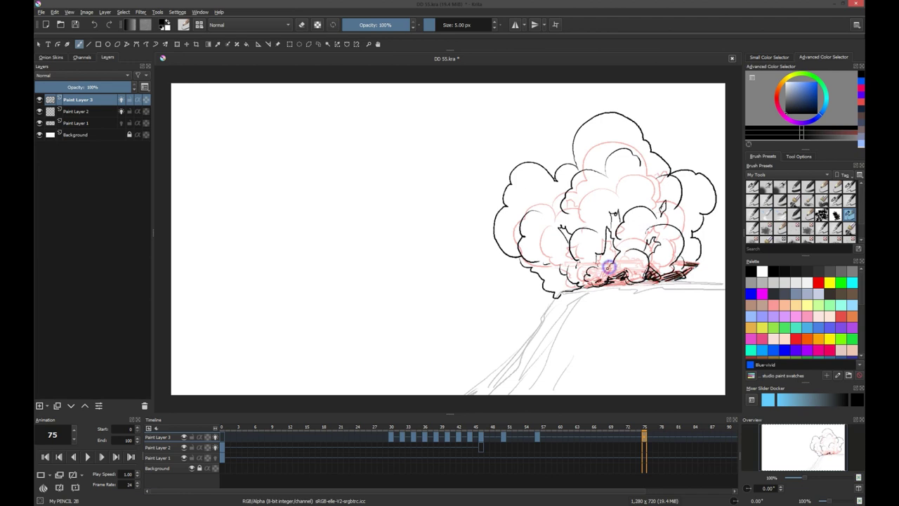
# Step: Ink the frame 66 cloud outline with lower bumps and base hatching
pyautogui.moveTo(643, 427); pyautogui.dragTo(593, 427)
pyautogui.moveTo(580, 171)
pyautogui.mouseDown()
pyautogui.moveTo(500, 238)
pyautogui.moveTo(565, 287)
pyautogui.mouseUp()
pyautogui.moveTo(580, 172)
pyautogui.mouseDown()
pyautogui.moveTo(590, 133)
pyautogui.moveTo(698, 219)
pyautogui.mouseUp()
pyautogui.moveTo(664, 283); pyautogui.dragTo(695, 262)
pyautogui.moveTo(651, 264)
pyautogui.mouseDown()
pyautogui.moveTo(624, 243)
pyautogui.moveTo(652, 211)
pyautogui.mouseUp()
pyautogui.moveTo(587, 212); pyautogui.dragTo(549, 269)
# Step: Add inner lines and base hatching to the frame 66 cloud, then review the frames
pyautogui.moveTo(583, 215); pyautogui.dragTo(637, 190)
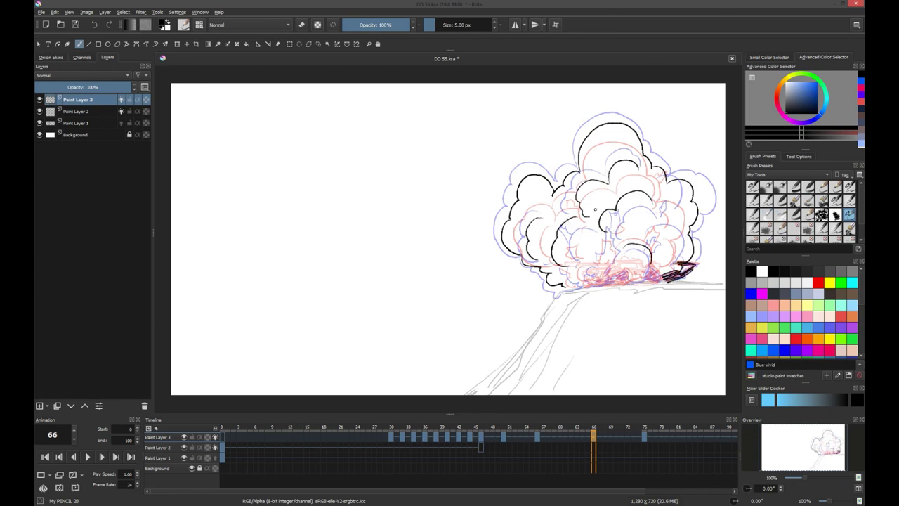
pyautogui.moveTo(589, 264); pyautogui.dragTo(615, 249)
pyautogui.moveTo(608, 225); pyautogui.dragTo(613, 243)
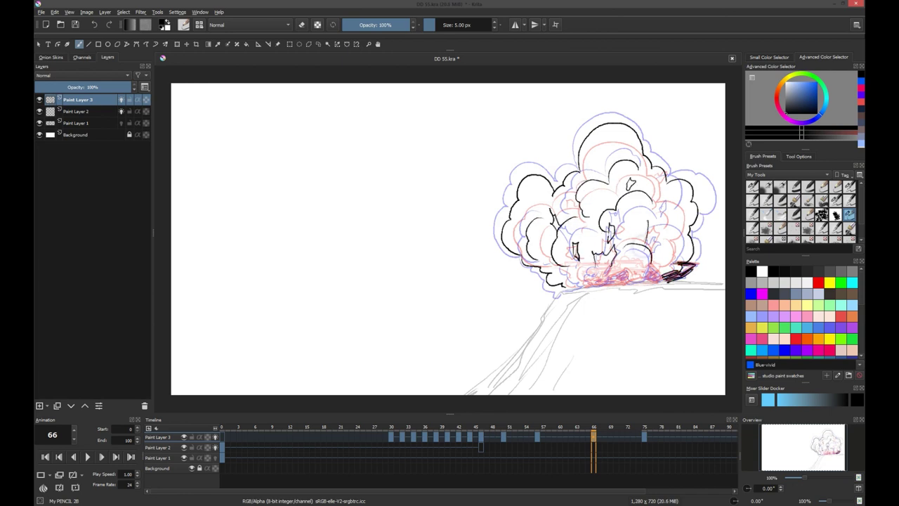
pyautogui.moveTo(659, 209)
pyautogui.mouseDown()
pyautogui.moveTo(651, 256)
pyautogui.moveTo(583, 289)
pyautogui.moveTo(657, 266)
pyautogui.mouseUp()
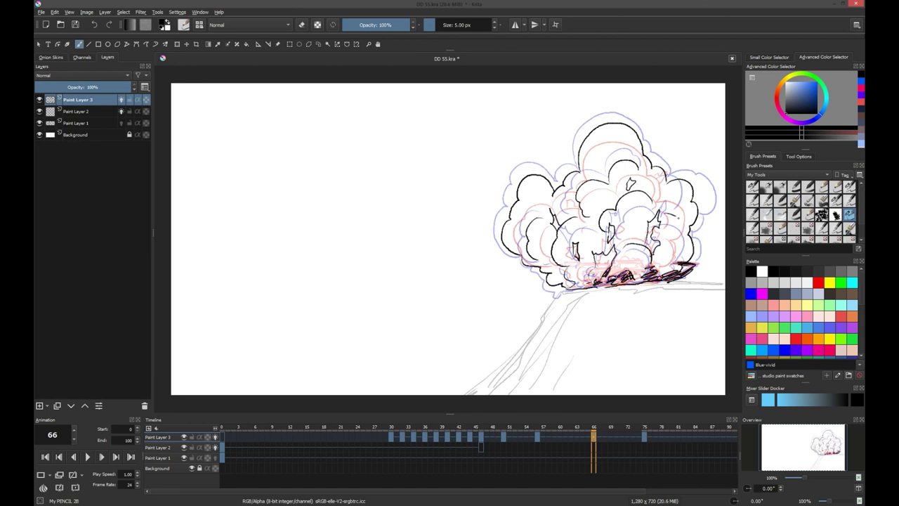
pyautogui.click(650, 435)
pyautogui.click(582, 436)
pyautogui.click(503, 436)
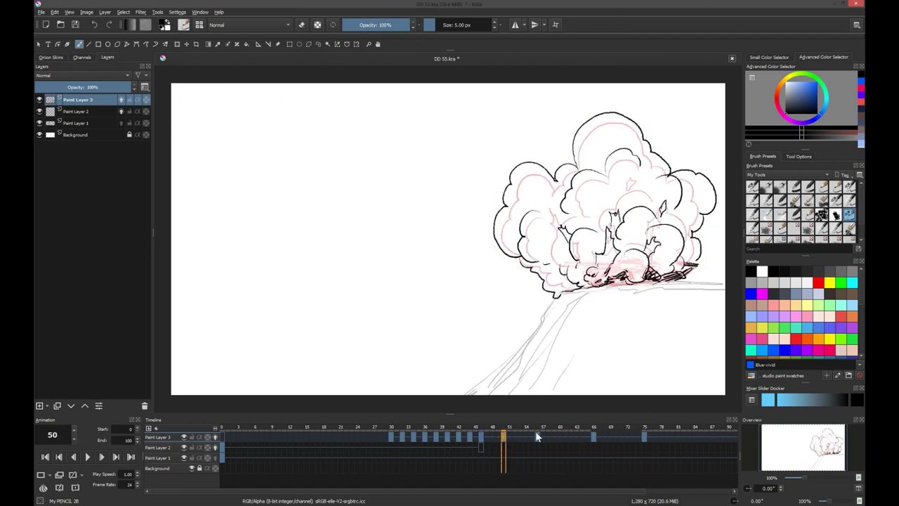
# Step: Add Paint Layer 4 and ink long smoke trails from the left edge toward the explosion
pyautogui.press('Insert')
pyautogui.click(482, 442)
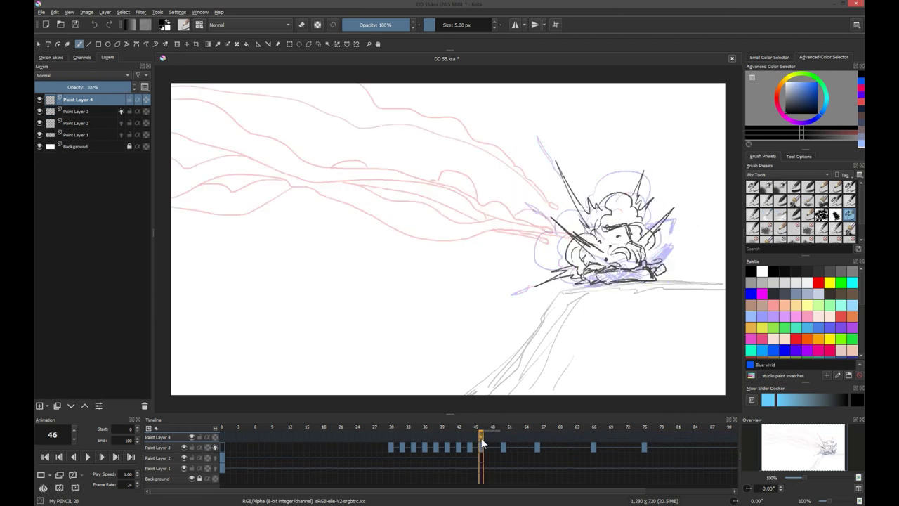
pyautogui.moveTo(175, 84)
pyautogui.mouseDown()
pyautogui.moveTo(588, 226)
pyautogui.moveTo(364, 84)
pyautogui.mouseUp()
pyautogui.moveTo(171, 128)
pyautogui.mouseDown()
pyautogui.moveTo(575, 240)
pyautogui.moveTo(466, 188)
pyautogui.moveTo(171, 90)
pyautogui.mouseUp()
pyautogui.moveTo(171, 189)
pyautogui.mouseDown()
pyautogui.moveTo(313, 186)
pyautogui.moveTo(570, 241)
pyautogui.mouseUp()
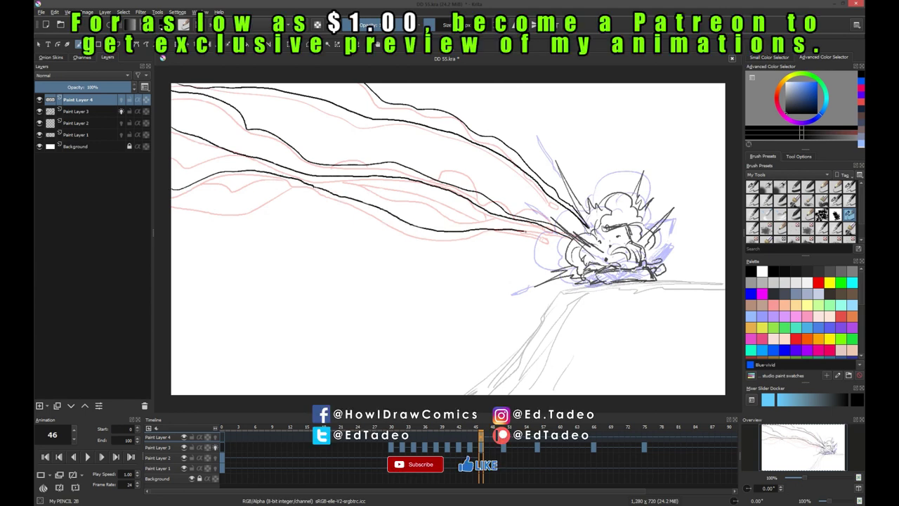
pyautogui.moveTo(346, 177); pyautogui.dragTo(475, 219)
# Step: Ink more trail lines at the left side, curving down toward the explosion
pyautogui.moveTo(172, 160); pyautogui.dragTo(225, 150)
pyautogui.moveTo(172, 200); pyautogui.dragTo(303, 184)
pyautogui.moveTo(208, 183); pyautogui.dragTo(268, 178)
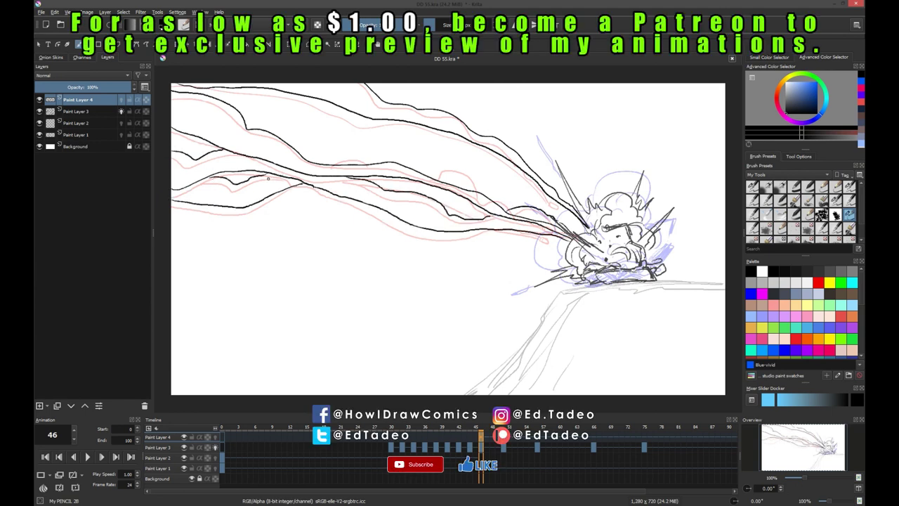
pyautogui.moveTo(377, 184); pyautogui.dragTo(525, 236)
pyautogui.moveTo(483, 195); pyautogui.dragTo(422, 171)
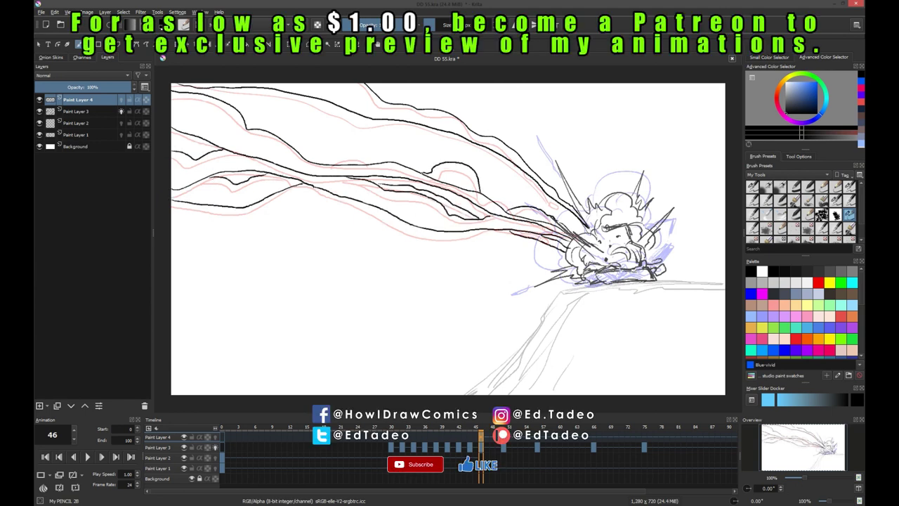
# Step: On frame 75, ink long trails sweeping from the cloud to the left edge
pyautogui.click(644, 437)
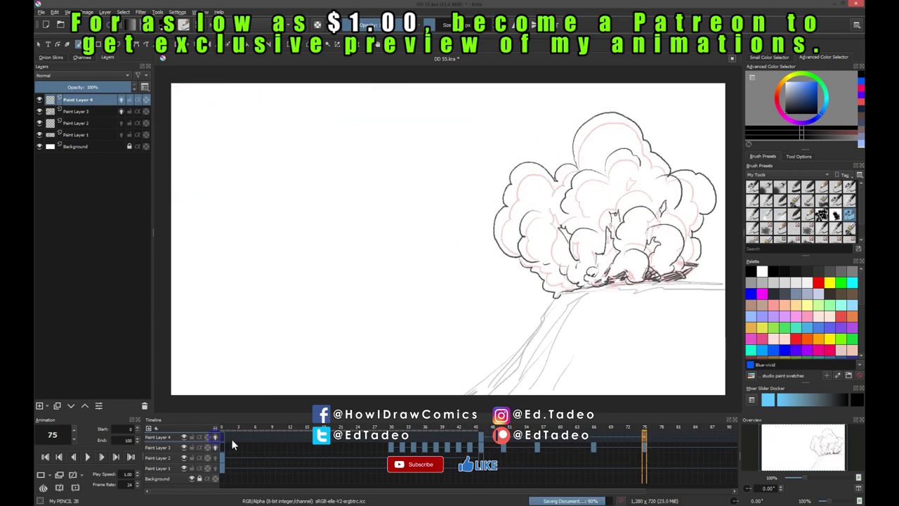
pyautogui.moveTo(553, 242); pyautogui.dragTo(172, 177)
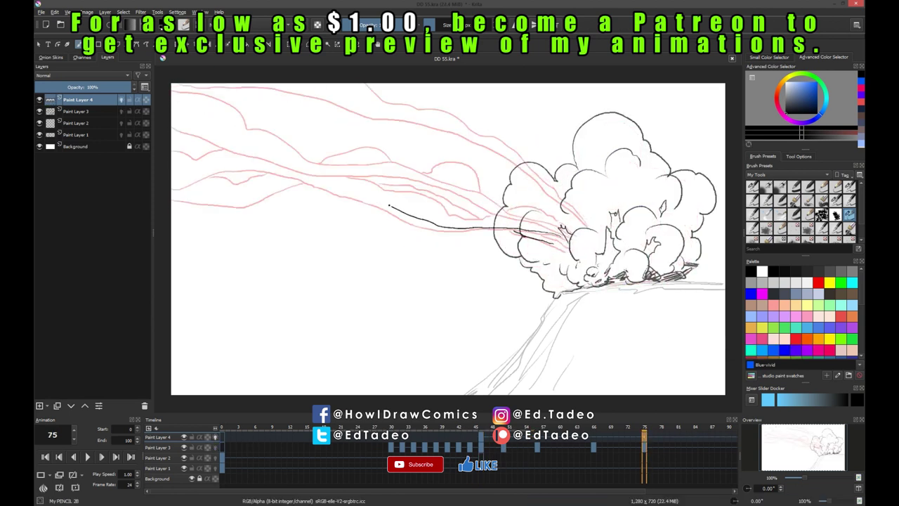
pyautogui.moveTo(566, 200)
pyautogui.mouseDown()
pyautogui.moveTo(388, 111)
pyautogui.moveTo(560, 183)
pyautogui.moveTo(584, 212)
pyautogui.moveTo(290, 167)
pyautogui.moveTo(172, 112)
pyautogui.mouseUp()
pyautogui.moveTo(200, 85); pyautogui.dragTo(379, 151)
pyautogui.moveTo(571, 229); pyautogui.dragTo(378, 150)
pyautogui.moveTo(493, 213)
pyautogui.mouseDown()
pyautogui.moveTo(358, 170)
pyautogui.moveTo(171, 138)
pyautogui.mouseUp()
# Step: Add more frame 75 trails running toward the cloud, redrawing one stroke
pyautogui.moveTo(172, 195); pyautogui.dragTo(278, 188)
pyautogui.moveTo(357, 166); pyautogui.dragTo(471, 192)
pyautogui.hotkey('ctrl', 'z')
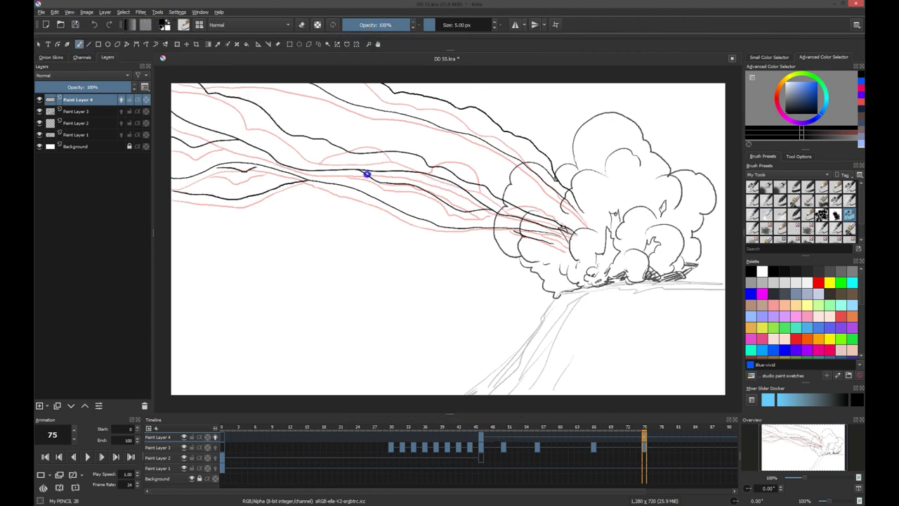
pyautogui.moveTo(363, 170); pyautogui.dragTo(480, 209)
pyautogui.moveTo(336, 129); pyautogui.dragTo(510, 199)
# Step: On frame 56, ink trails from the top of the canvas down into the cloud
pyautogui.click(535, 437)
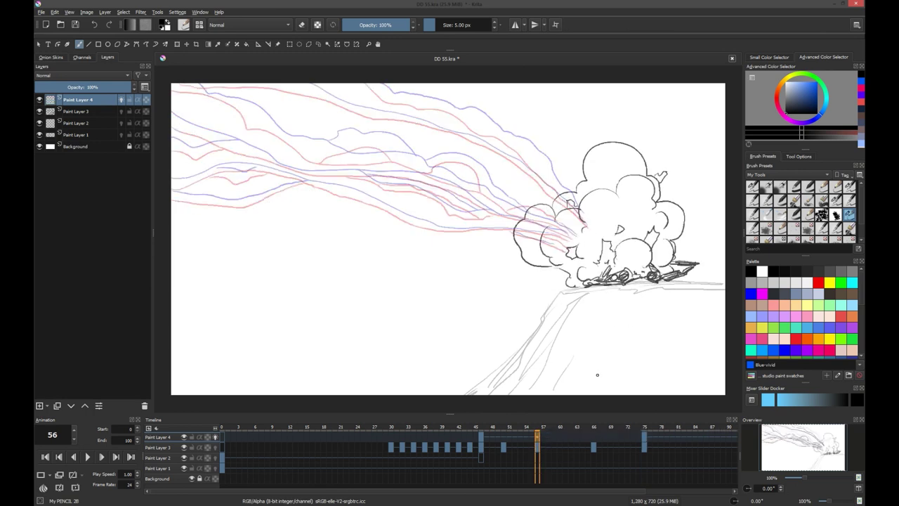
pyautogui.moveTo(260, 82)
pyautogui.mouseDown()
pyautogui.moveTo(483, 143)
pyautogui.moveTo(570, 208)
pyautogui.mouseUp()
pyautogui.moveTo(370, 83); pyautogui.dragTo(580, 214)
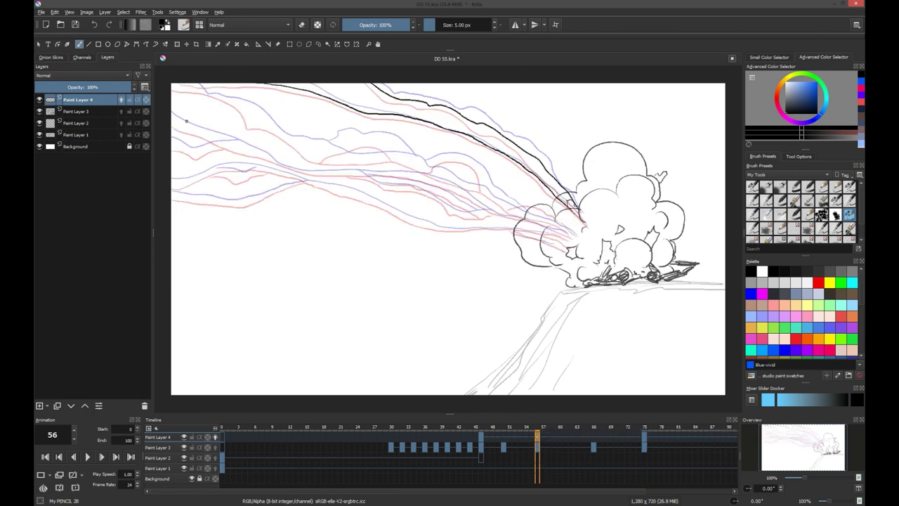
pyautogui.moveTo(171, 115); pyautogui.dragTo(355, 171)
pyautogui.hotkey('ctrl', 'z')
# Step: Finish frame 56 with trails from the left edge curving into the cloud
pyautogui.moveTo(563, 240); pyautogui.dragTo(171, 181)
pyautogui.moveTo(172, 115)
pyautogui.mouseDown()
pyautogui.moveTo(443, 184)
pyautogui.moveTo(569, 234)
pyautogui.moveTo(191, 87)
pyautogui.mouseUp()
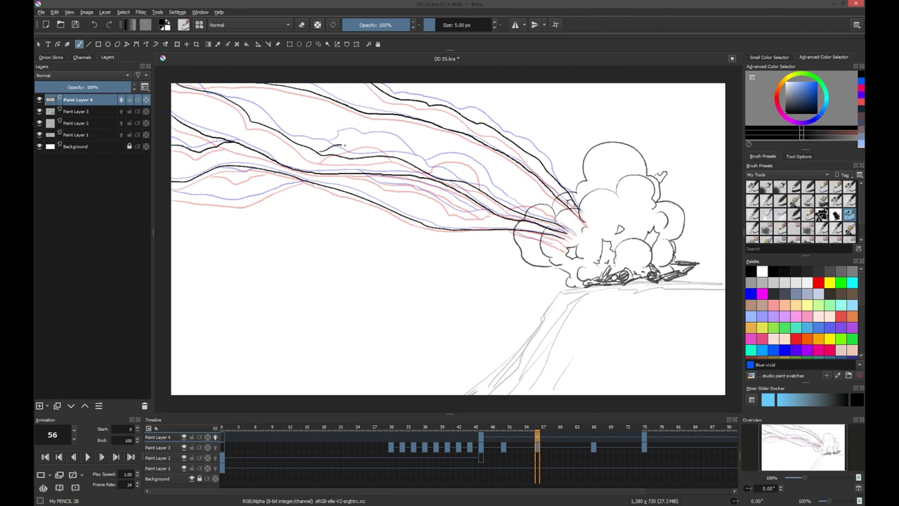
pyautogui.moveTo(344, 145)
pyautogui.mouseDown()
pyautogui.moveTo(495, 194)
pyautogui.moveTo(526, 220)
pyautogui.mouseUp()
pyautogui.moveTo(402, 187); pyautogui.dragTo(491, 212)
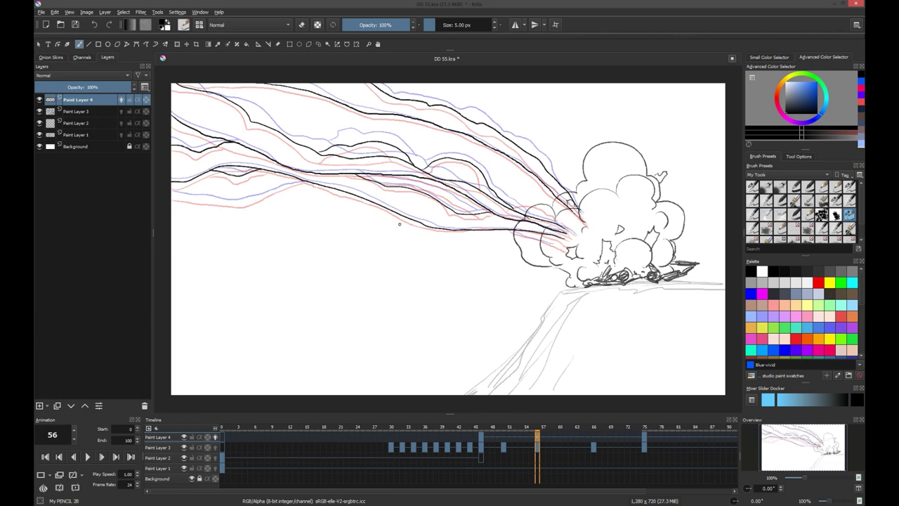
pyautogui.moveTo(172, 199); pyautogui.dragTo(252, 202)
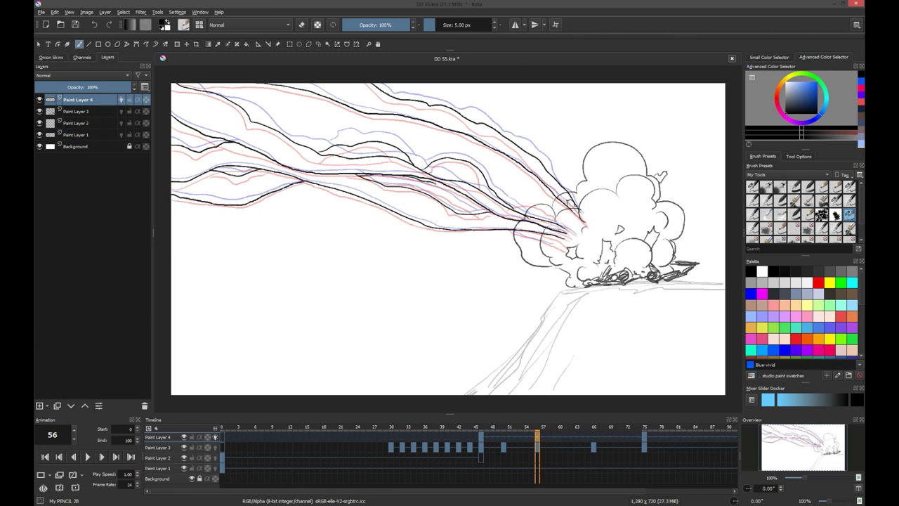
# Step: Select frame 60 on Paint Layer 3 and ink the cloud's left outline in black
pyautogui.moveTo(576, 429); pyautogui.dragTo(560, 429)
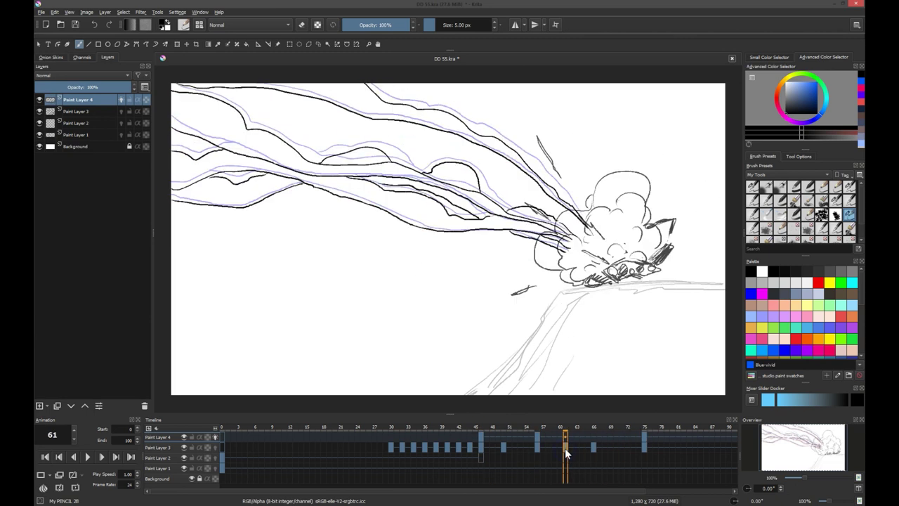
pyautogui.click(560, 446)
pyautogui.moveTo(553, 195)
pyautogui.mouseDown()
pyautogui.moveTo(595, 284)
pyautogui.moveTo(698, 263)
pyautogui.moveTo(590, 137)
pyautogui.moveTo(692, 261)
pyautogui.mouseUp()
pyautogui.moveTo(611, 240); pyautogui.dragTo(664, 253)
# Step: Ink black contours and small details inside the cloud, then switch to the cell colouring brush
pyautogui.moveTo(635, 169); pyautogui.dragTo(572, 210)
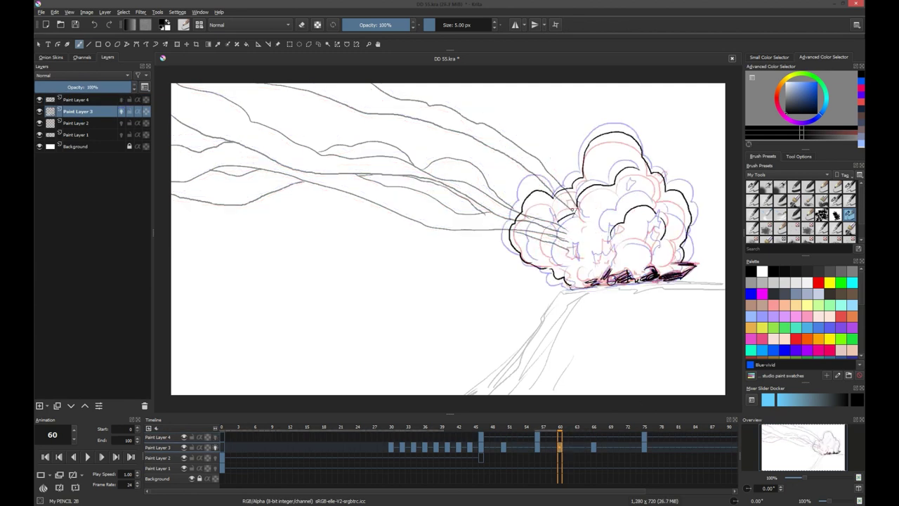
pyautogui.moveTo(596, 237); pyautogui.dragTo(603, 267)
pyautogui.moveTo(553, 235); pyautogui.dragTo(560, 247)
pyautogui.moveTo(575, 184); pyautogui.dragTo(559, 204)
pyautogui.moveTo(555, 244); pyautogui.dragTo(591, 272)
pyautogui.moveTo(660, 193)
pyautogui.mouseDown()
pyautogui.moveTo(645, 209)
pyautogui.moveTo(664, 270)
pyautogui.mouseUp()
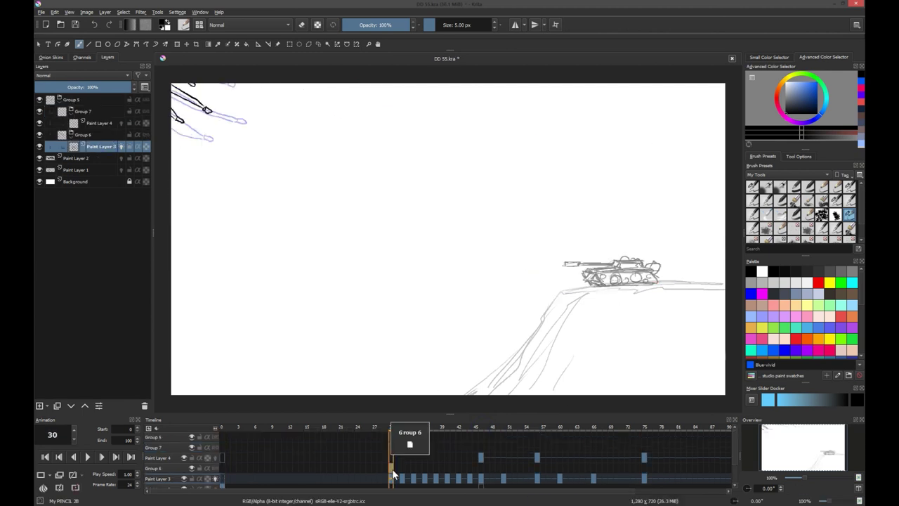
pyautogui.press('/')
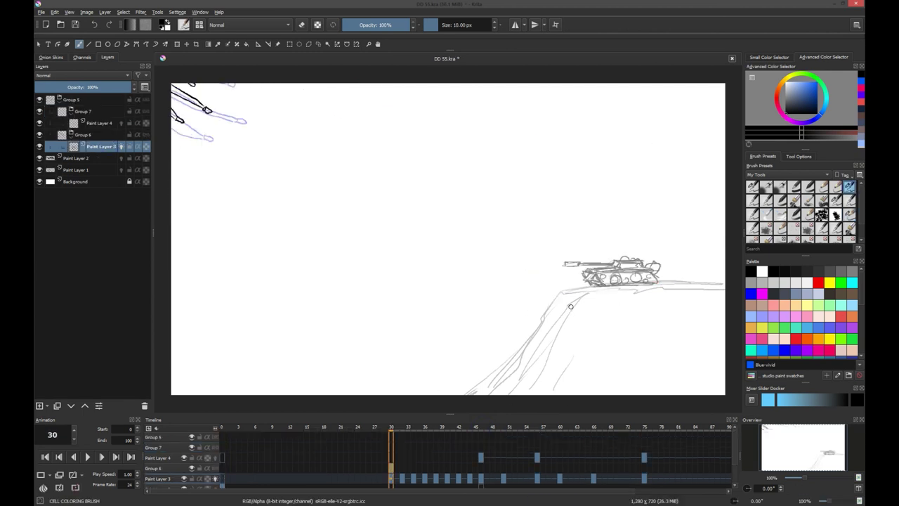
# Step: Add a new layer below Paint Layer 3 at frame 30, preview frames 30–50, and step to frame 32
pyautogui.click(393, 476)
pyautogui.press('Insert')
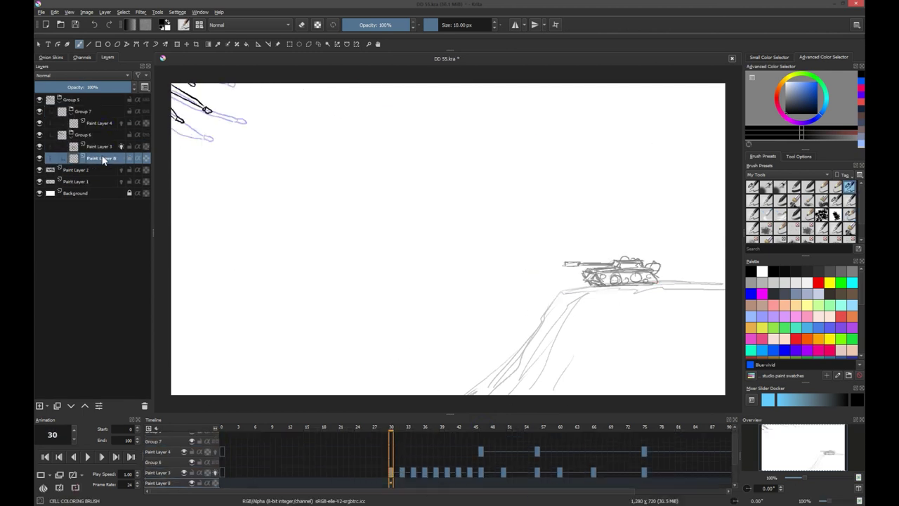
pyautogui.moveTo(400, 458); pyautogui.dragTo(509, 469)
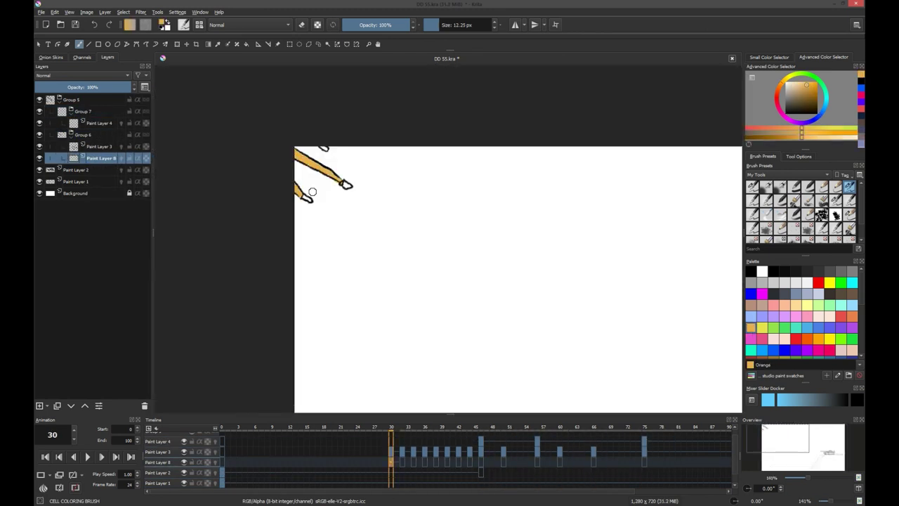
pyautogui.press('Right')
pyautogui.press('Right')
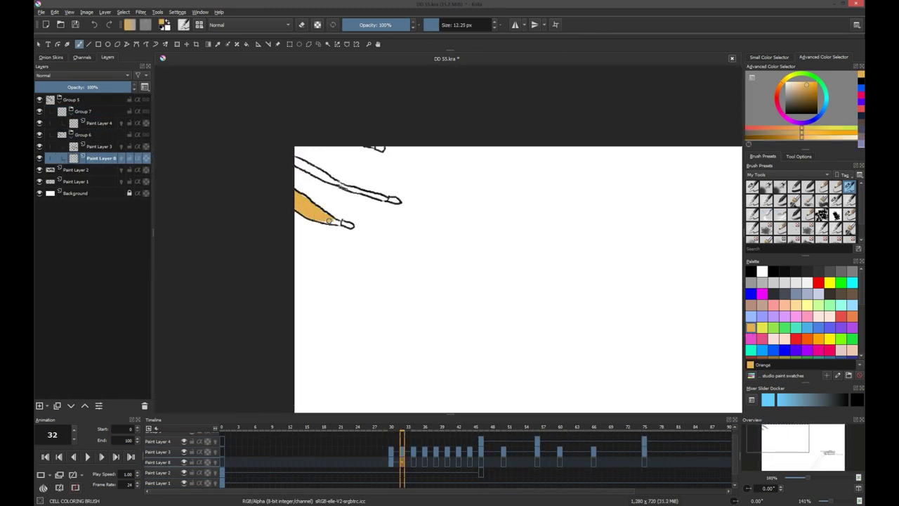
# Step: Fill the smoke strands orange on frames 34 and 36
pyautogui.press('Right')
pyautogui.press('Right')
pyautogui.moveTo(385, 172)
pyautogui.mouseDown()
pyautogui.moveTo(406, 266)
pyautogui.moveTo(401, 201)
pyautogui.mouseUp()
pyautogui.moveTo(434, 142); pyautogui.dragTo(453, 287)
pyautogui.click(388, 186)
pyautogui.moveTo(448, 225); pyautogui.dragTo(454, 134)
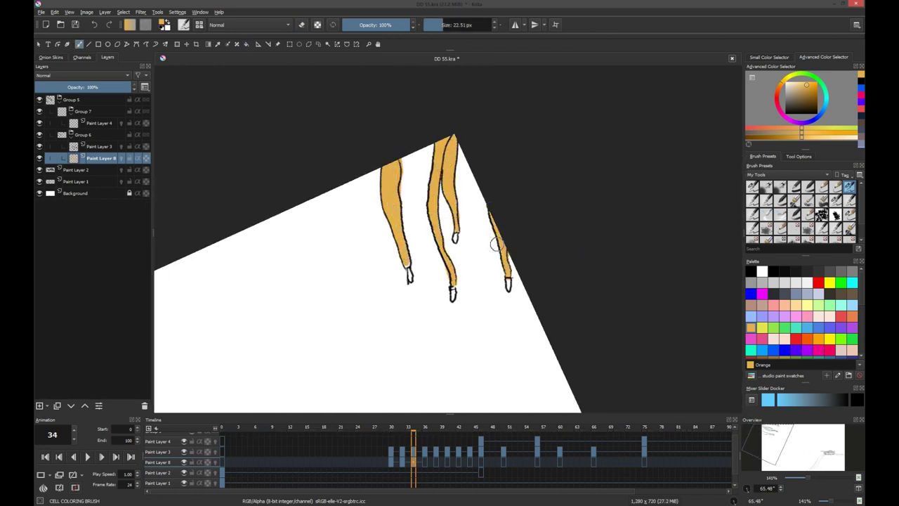
pyautogui.press('Right')
pyautogui.press('Right')
pyautogui.moveTo(385, 165); pyautogui.dragTo(413, 327)
pyautogui.moveTo(429, 144)
pyautogui.mouseDown()
pyautogui.moveTo(464, 330)
pyautogui.moveTo(441, 204)
pyautogui.moveTo(513, 321)
pyautogui.mouseUp()
# Step: Fill frame 38's smoke strands orange at 100% zoom
pyautogui.press('Right')
pyautogui.press('Right')
pyautogui.press('1')
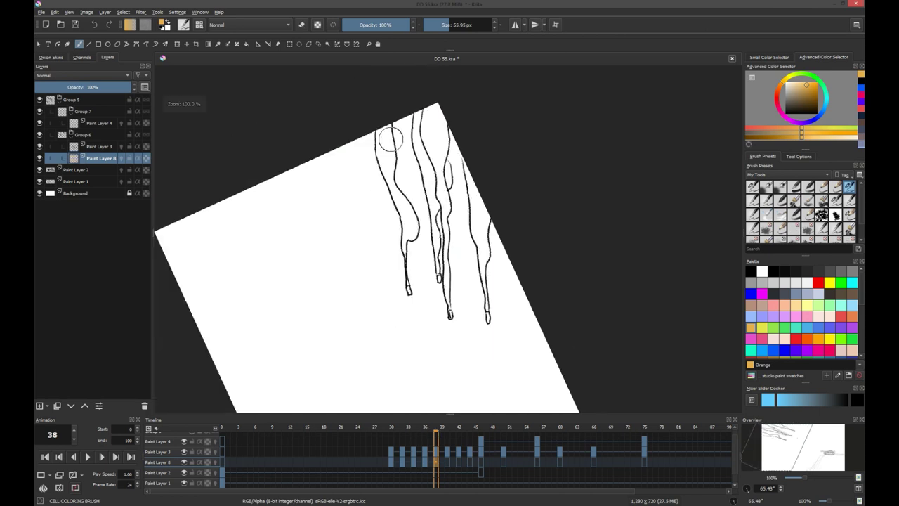
pyautogui.moveTo(391, 139); pyautogui.dragTo(405, 249)
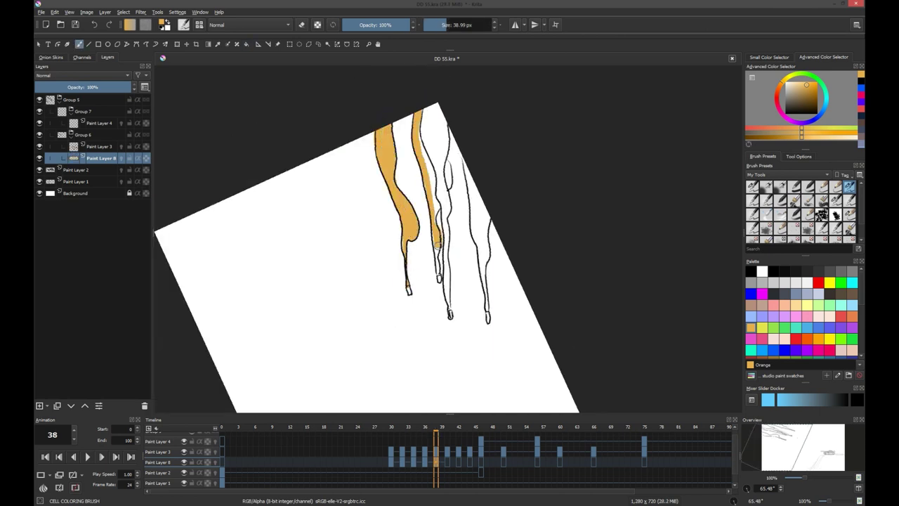
pyautogui.press('e')
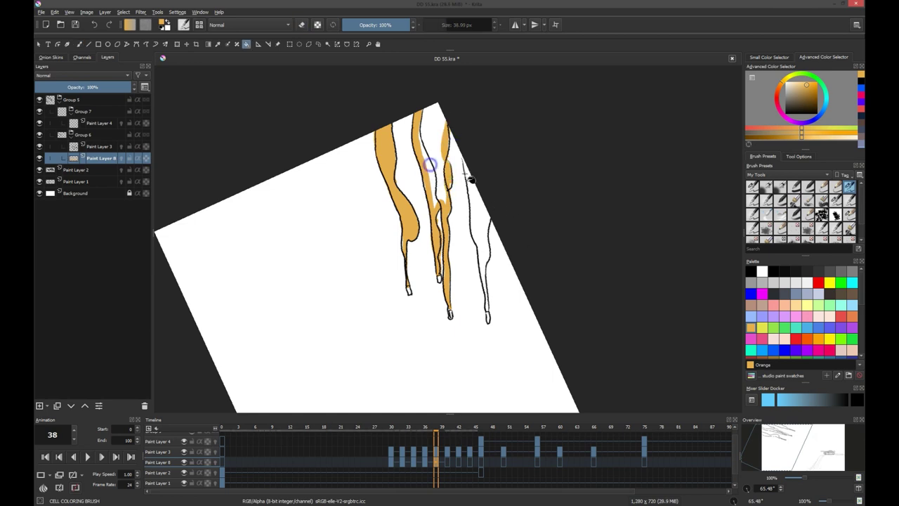
pyautogui.moveTo(428, 109); pyautogui.dragTo(442, 203)
pyautogui.moveTo(461, 154); pyautogui.dragTo(487, 309)
pyautogui.moveTo(478, 179); pyautogui.dragTo(485, 259)
# Step: Fill the four smoke strands orange on frame 40
pyautogui.press('Right')
pyautogui.press('Right')
pyautogui.moveTo(379, 132); pyautogui.dragTo(419, 334)
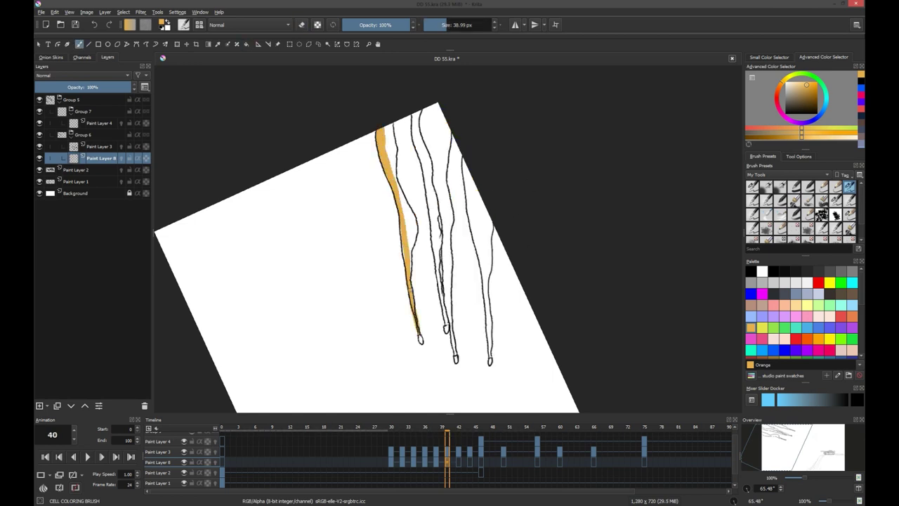
pyautogui.moveTo(414, 111)
pyautogui.mouseDown()
pyautogui.moveTo(453, 351)
pyautogui.moveTo(450, 224)
pyautogui.mouseUp()
pyautogui.moveTo(463, 168); pyautogui.dragTo(488, 351)
pyautogui.moveTo(457, 307); pyautogui.dragTo(439, 154)
# Step: Tilt the view and fill frame 42's four smoke strands orange
pyautogui.press('Right')
pyautogui.press('Right')
pyautogui.moveTo(383, 112); pyautogui.dragTo(434, 363)
pyautogui.moveTo(399, 126); pyautogui.dragTo(425, 224)
pyautogui.moveTo(417, 109); pyautogui.dragTo(457, 354)
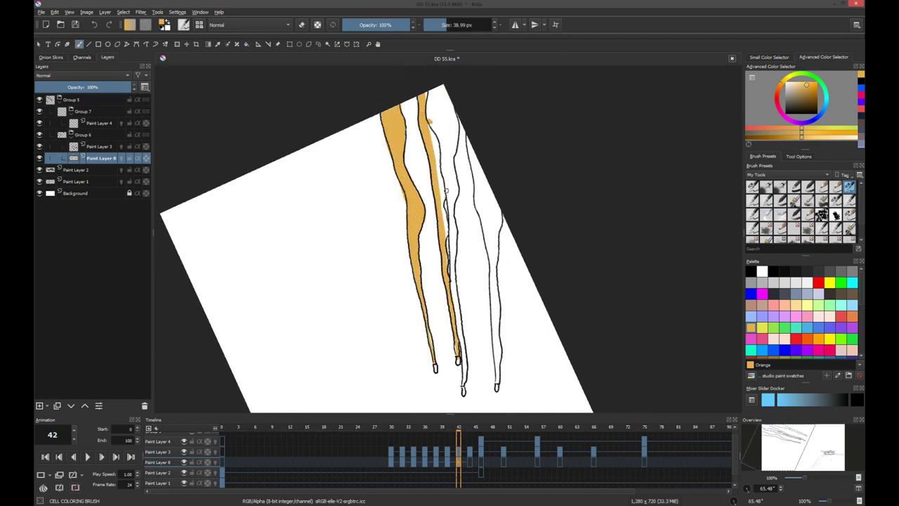
pyautogui.moveTo(440, 92)
pyautogui.mouseDown()
pyautogui.moveTo(464, 382)
pyautogui.moveTo(450, 197)
pyautogui.mouseUp()
pyautogui.moveTo(465, 126); pyautogui.dragTo(497, 385)
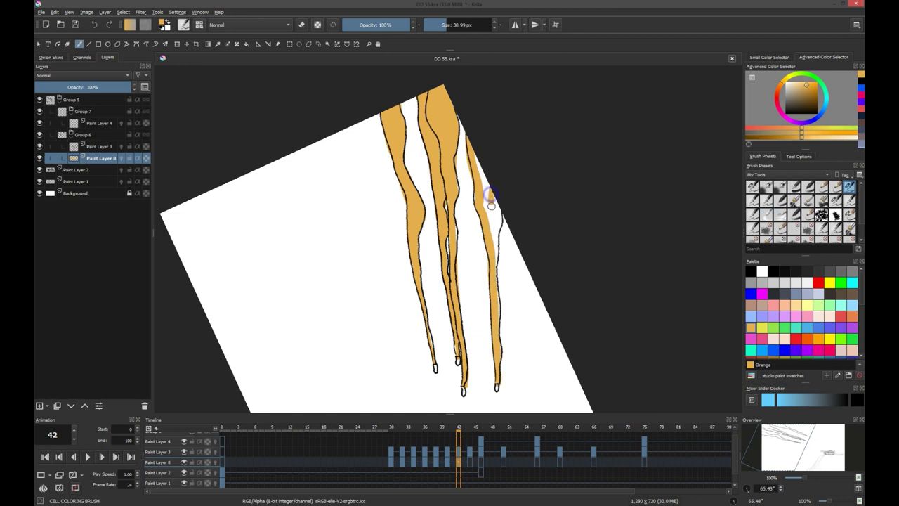
pyautogui.moveTo(488, 263); pyautogui.dragTo(476, 156)
# Step: Start filling frame 44's smoke strands orange
pyautogui.press('Right')
pyautogui.press('Right')
pyautogui.moveTo(333, 134)
pyautogui.mouseDown()
pyautogui.moveTo(353, 196)
pyautogui.moveTo(401, 240)
pyautogui.mouseUp()
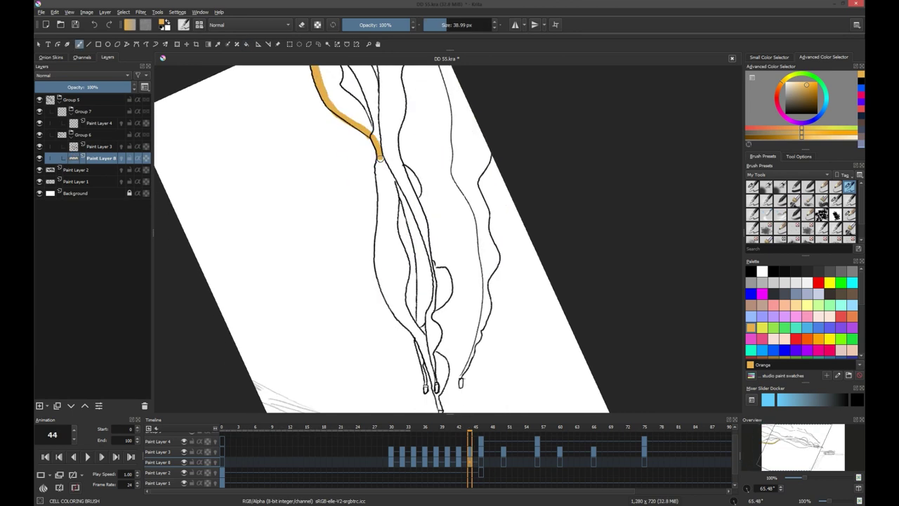
pyautogui.moveTo(377, 155)
pyautogui.mouseDown()
pyautogui.moveTo(390, 303)
pyautogui.moveTo(425, 381)
pyautogui.mouseUp()
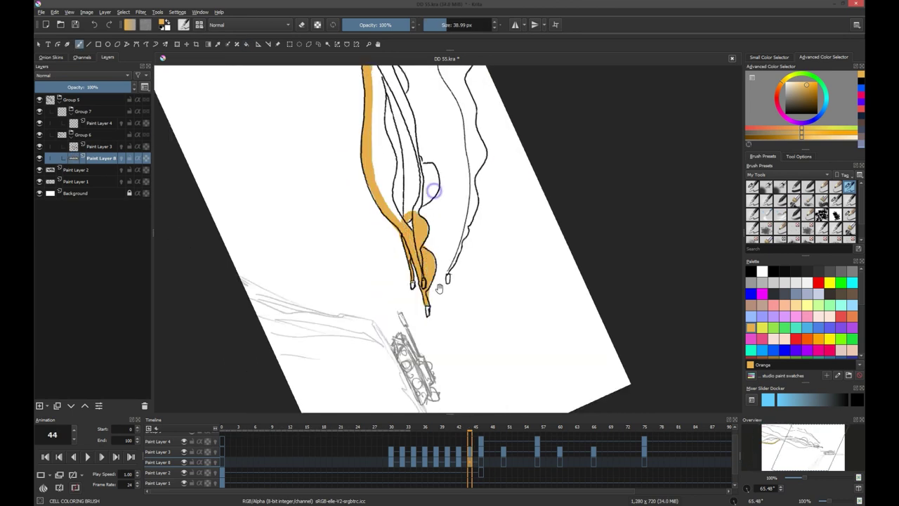
pyautogui.moveTo(439, 288); pyautogui.dragTo(397, 246)
pyautogui.moveTo(393, 246); pyautogui.dragTo(412, 330)
pyautogui.moveTo(389, 186); pyautogui.dragTo(442, 320)
pyautogui.moveTo(418, 250); pyautogui.dragTo(396, 172)
# Step: Finish frame 44's strands orange, rotating the view and closing the white gap
pyautogui.moveTo(407, 211); pyautogui.dragTo(330, 148)
pyautogui.moveTo(330, 148); pyautogui.dragTo(356, 197)
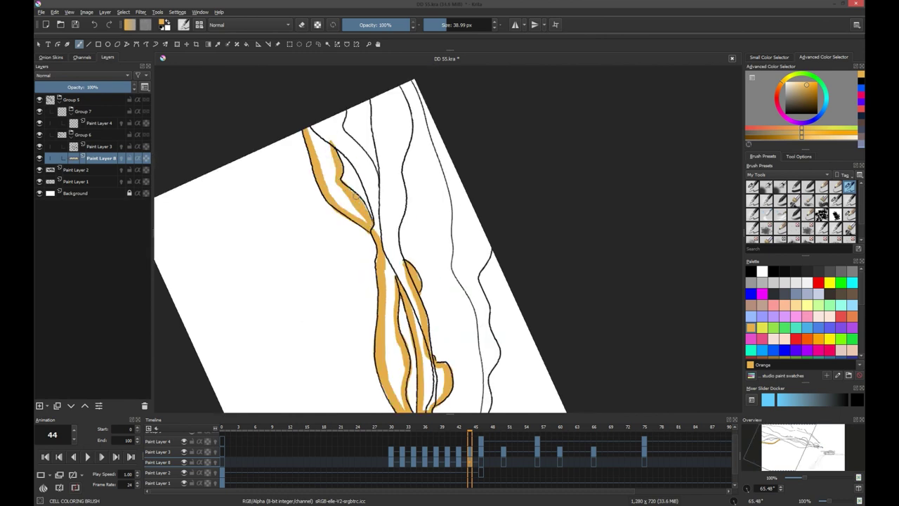
pyautogui.moveTo(358, 153); pyautogui.dragTo(376, 196)
pyautogui.moveTo(400, 88); pyautogui.dragTo(404, 252)
pyautogui.moveTo(422, 84); pyautogui.dragTo(400, 274)
pyautogui.moveTo(429, 115)
pyautogui.mouseDown()
pyautogui.moveTo(484, 302)
pyautogui.moveTo(412, 134)
pyautogui.moveTo(431, 319)
pyautogui.mouseUp()
pyautogui.moveTo(443, 237); pyautogui.dragTo(422, 78)
pyautogui.press('e')
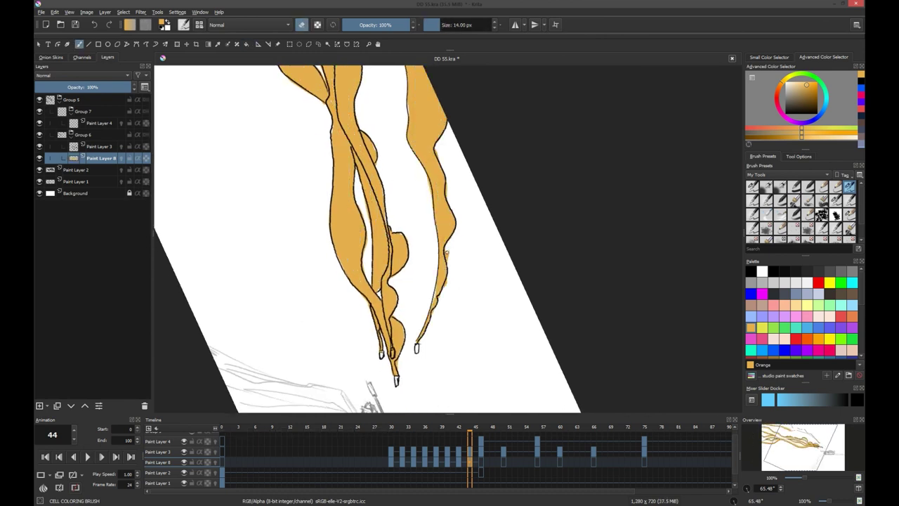
# Step: Fill frame 46's explosion orange, check neighbouring frames, and add Paint Layer 9
pyautogui.press('0')
pyautogui.hotkey('alt', '.')
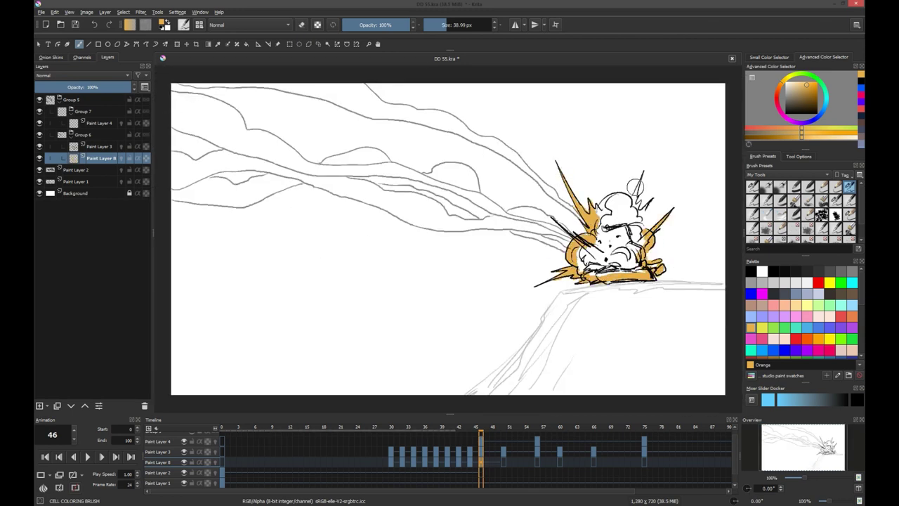
pyautogui.moveTo(639, 211); pyautogui.dragTo(590, 267)
pyautogui.press('Right')
pyautogui.press('Right')
pyautogui.press('Right')
pyautogui.press('Left')
pyautogui.press('Left')
pyautogui.press('Left')
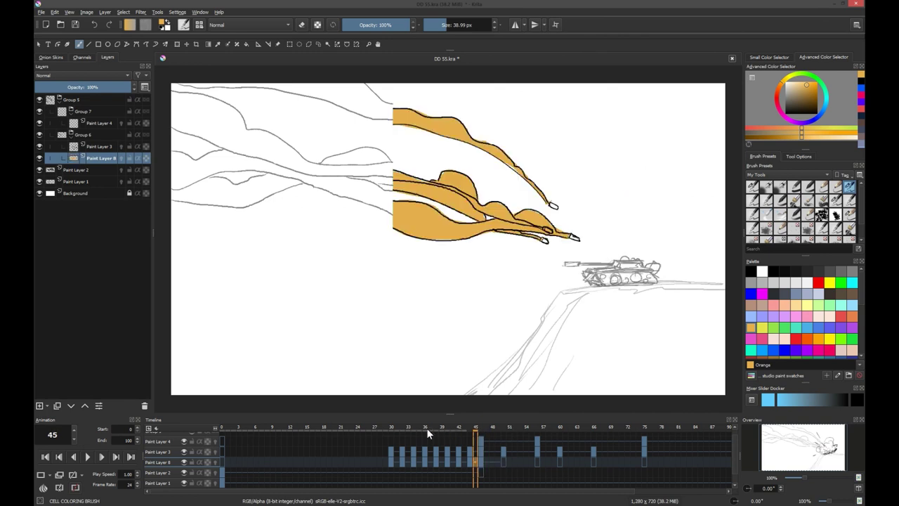
pyautogui.press('Right')
pyautogui.press('Insert')
# Step: Create a frame 46 drawing on Paint Layer 9 and paint its smoke strands orange
pyautogui.click(481, 457)
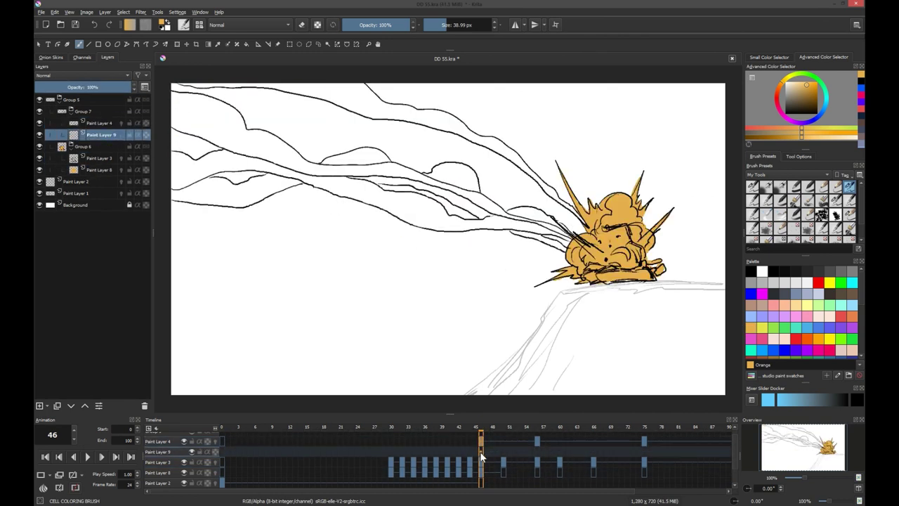
pyautogui.moveTo(426, 252)
pyautogui.mouseDown()
pyautogui.moveTo(463, 232)
pyautogui.moveTo(457, 378)
pyautogui.mouseUp()
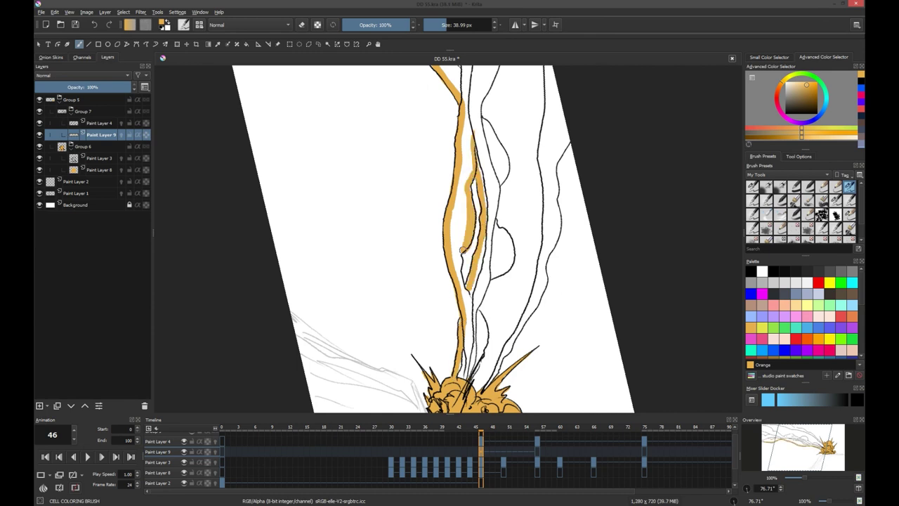
pyautogui.moveTo(506, 259); pyautogui.dragTo(491, 232)
pyautogui.moveTo(444, 207); pyautogui.dragTo(439, 100)
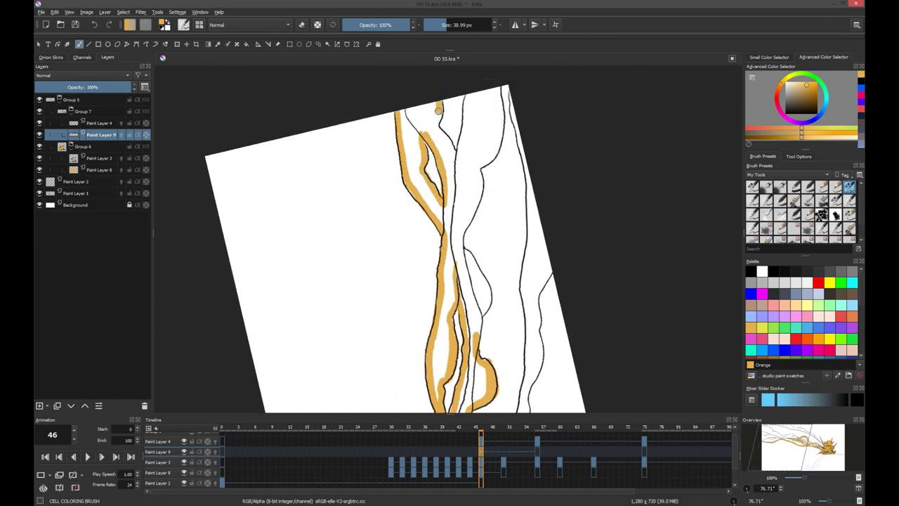
pyautogui.moveTo(499, 82)
pyautogui.mouseDown()
pyautogui.moveTo(484, 309)
pyautogui.moveTo(533, 232)
pyautogui.mouseUp()
pyautogui.moveTo(449, 105); pyautogui.dragTo(456, 379)
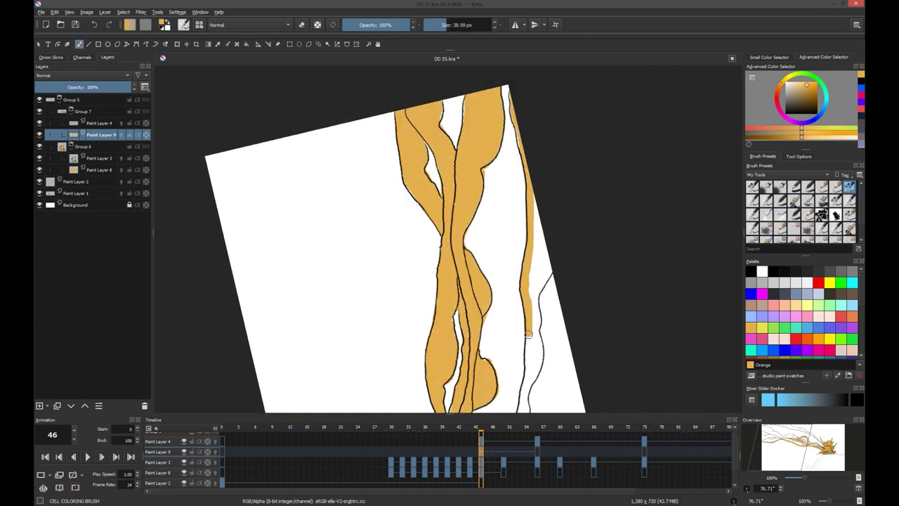
pyautogui.moveTo(492, 281); pyautogui.dragTo(505, 211)
pyautogui.moveTo(529, 277); pyautogui.dragTo(536, 179)
# Step: Fill frame 56's smoke strands orange from top tip to bottom
pyautogui.press('.')
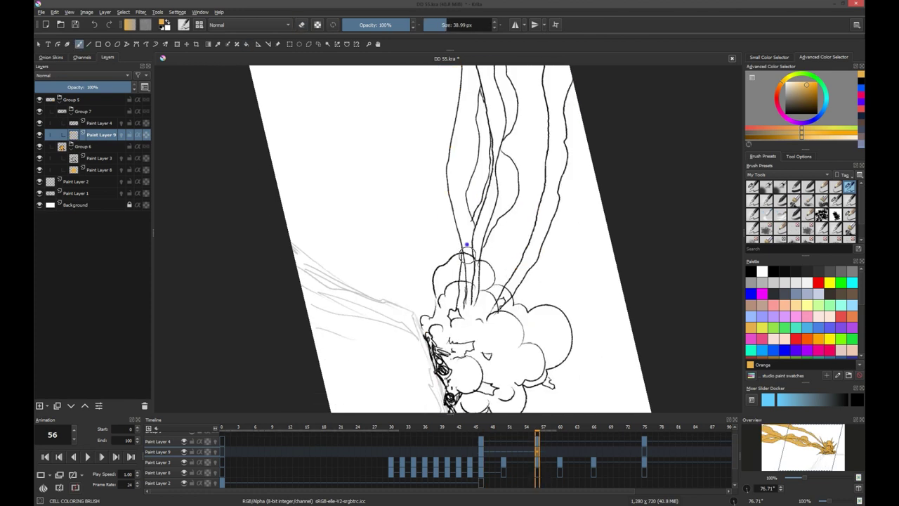
pyautogui.moveTo(461, 250); pyautogui.dragTo(469, 301)
pyautogui.moveTo(495, 197)
pyautogui.mouseDown()
pyautogui.moveTo(488, 348)
pyautogui.moveTo(497, 198)
pyautogui.mouseUp()
pyautogui.moveTo(507, 167); pyautogui.dragTo(514, 181)
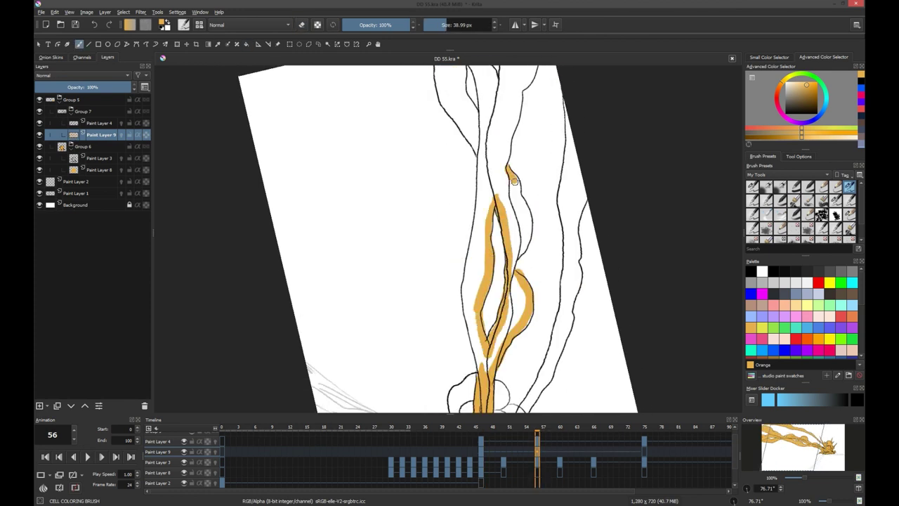
pyautogui.moveTo(471, 151); pyautogui.dragTo(467, 214)
pyautogui.moveTo(430, 130)
pyautogui.mouseDown()
pyautogui.moveTo(472, 235)
pyautogui.moveTo(463, 351)
pyautogui.mouseUp()
pyautogui.moveTo(472, 120); pyautogui.dragTo(471, 149)
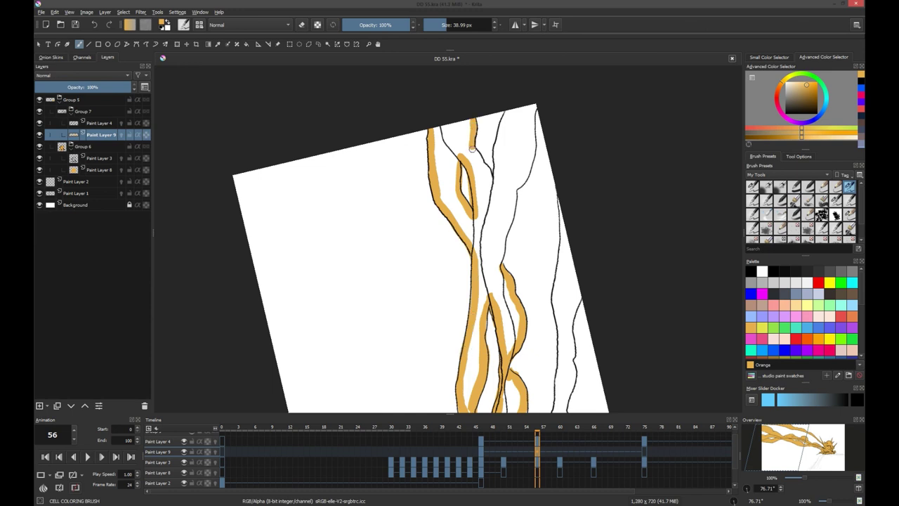
pyautogui.moveTo(533, 168)
pyautogui.mouseDown()
pyautogui.moveTo(520, 315)
pyautogui.moveTo(485, 393)
pyautogui.mouseUp()
pyautogui.moveTo(548, 151)
pyautogui.mouseDown()
pyautogui.moveTo(541, 229)
pyautogui.moveTo(495, 381)
pyautogui.mouseUp()
# Step: Trace orange along the upper smoke strands on frame 75
pyautogui.press('.')
pyautogui.moveTo(384, 156); pyautogui.dragTo(427, 288)
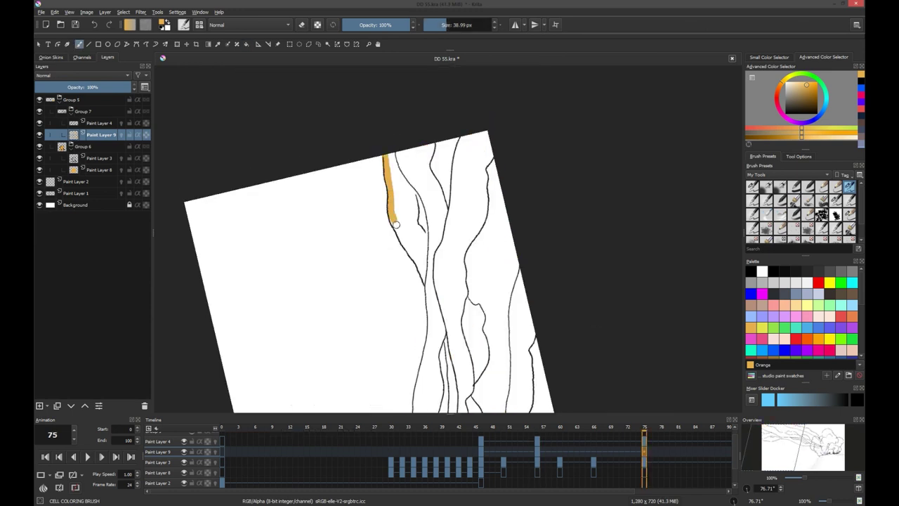
pyautogui.moveTo(414, 188); pyautogui.dragTo(424, 238)
pyautogui.moveTo(430, 144); pyautogui.dragTo(430, 225)
pyautogui.moveTo(462, 138); pyautogui.dragTo(450, 219)
pyautogui.moveTo(490, 151); pyautogui.dragTo(462, 313)
# Step: Fill frame 75's strands solid orange, level the rotation, and return to Paint Layer 8
pyautogui.moveTo(441, 70); pyautogui.dragTo(437, 348)
pyautogui.moveTo(449, 277); pyautogui.dragTo(464, 144)
pyautogui.moveTo(495, 143); pyautogui.dragTo(497, 148)
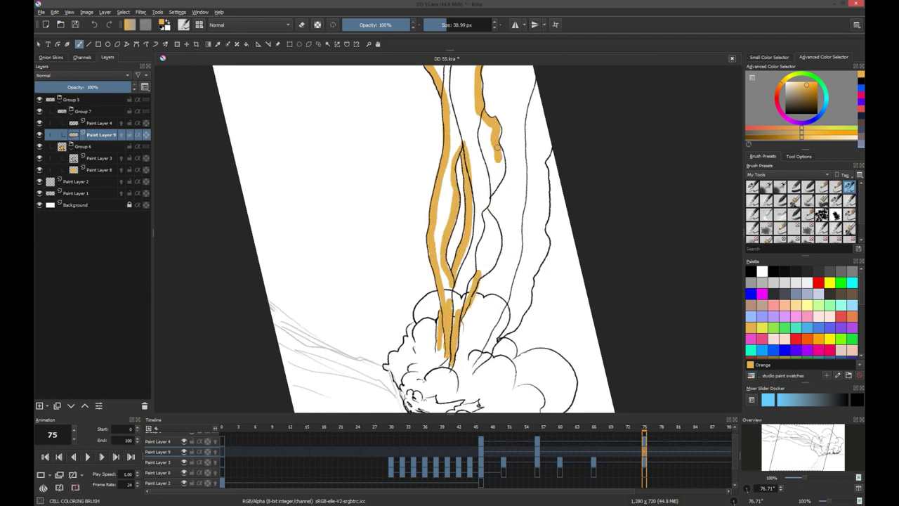
pyautogui.moveTo(456, 309); pyautogui.dragTo(463, 106)
pyautogui.moveTo(534, 77); pyautogui.dragTo(491, 365)
pyautogui.moveTo(545, 130); pyautogui.dragTo(519, 330)
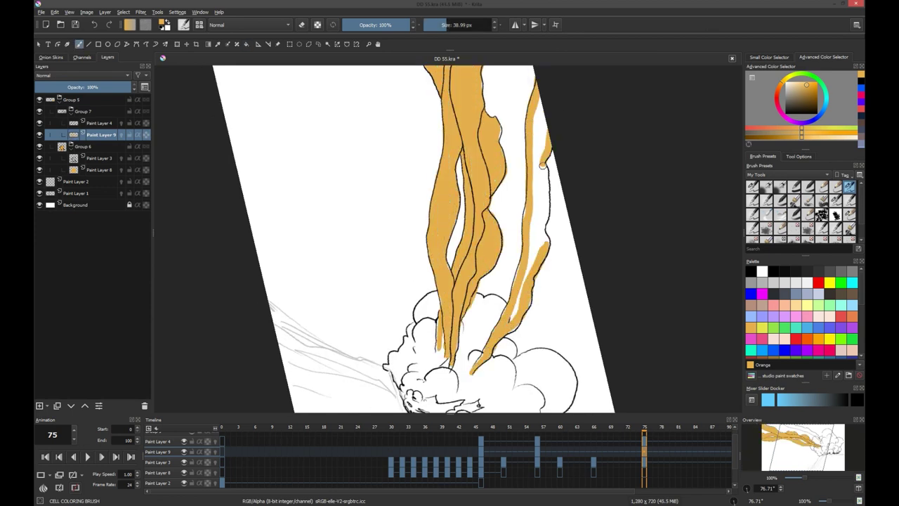
pyautogui.moveTo(544, 161); pyautogui.dragTo(537, 246)
pyautogui.press('5')
pyautogui.click(540, 431)
pyautogui.moveTo(540, 431); pyautogui.dragTo(613, 422)
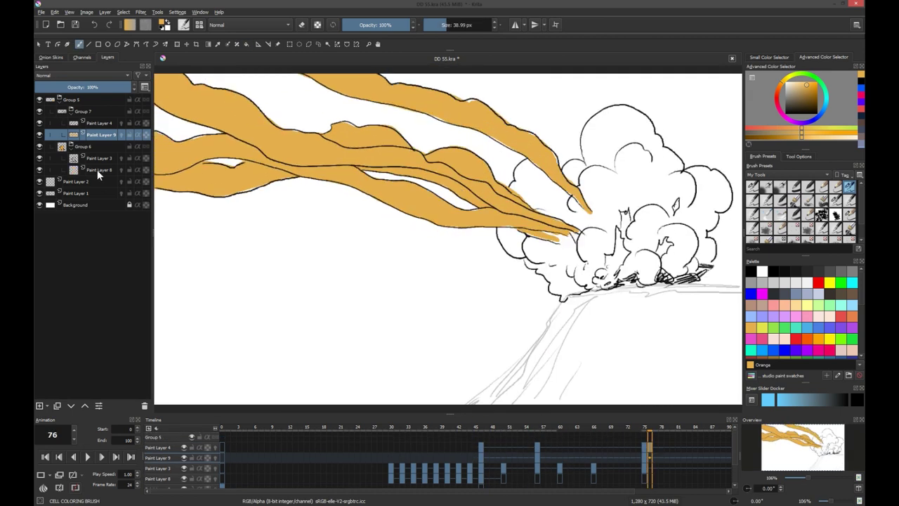
# Step: Pick red, hide the orange smoke layer, and outline frame 50's explosion cloud in red
pyautogui.click(818, 282)
pyautogui.press('Right')
pyautogui.press('Right')
pyautogui.press('Right')
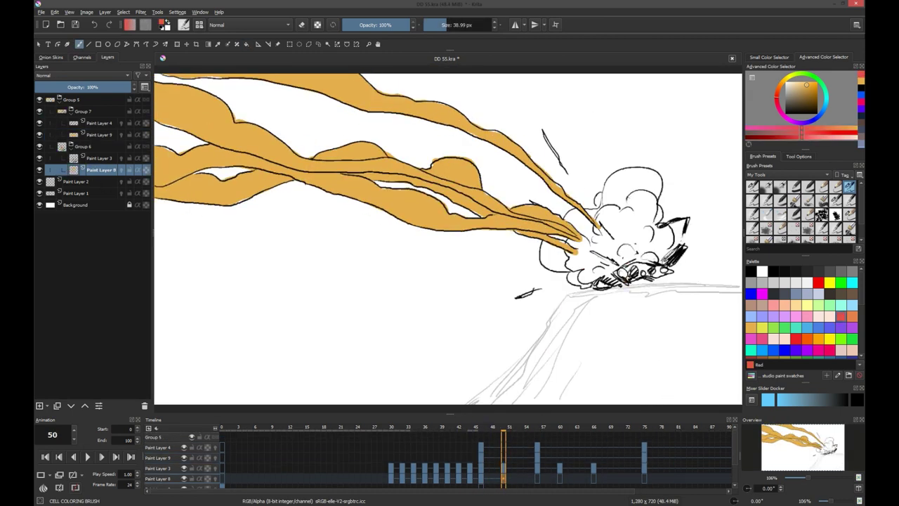
pyautogui.click(39, 135)
pyautogui.moveTo(575, 211); pyautogui.dragTo(555, 270)
pyautogui.moveTo(546, 132); pyautogui.dragTo(558, 156)
pyautogui.press('1')
pyautogui.moveTo(580, 214)
pyautogui.mouseDown()
pyautogui.moveTo(610, 190)
pyautogui.moveTo(663, 259)
pyautogui.mouseUp()
# Step: Trace red borders around the explosion clouds at frames 56 and 60
pyautogui.press('.')
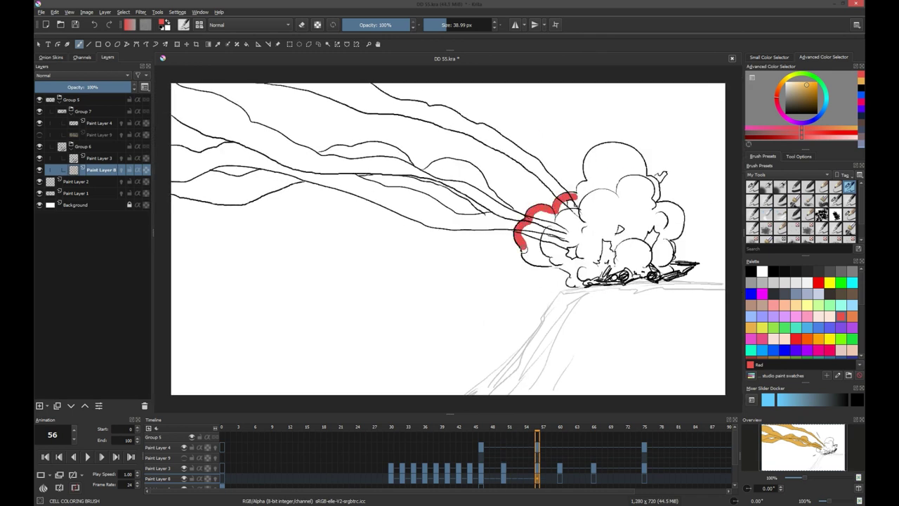
pyautogui.moveTo(521, 247); pyautogui.dragTo(663, 275)
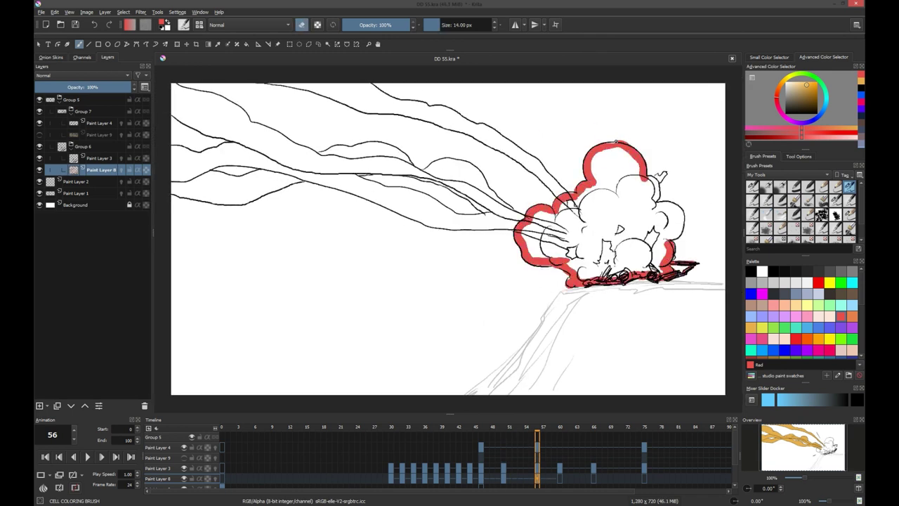
pyautogui.press('.')
pyautogui.moveTo(526, 258); pyautogui.dragTo(656, 276)
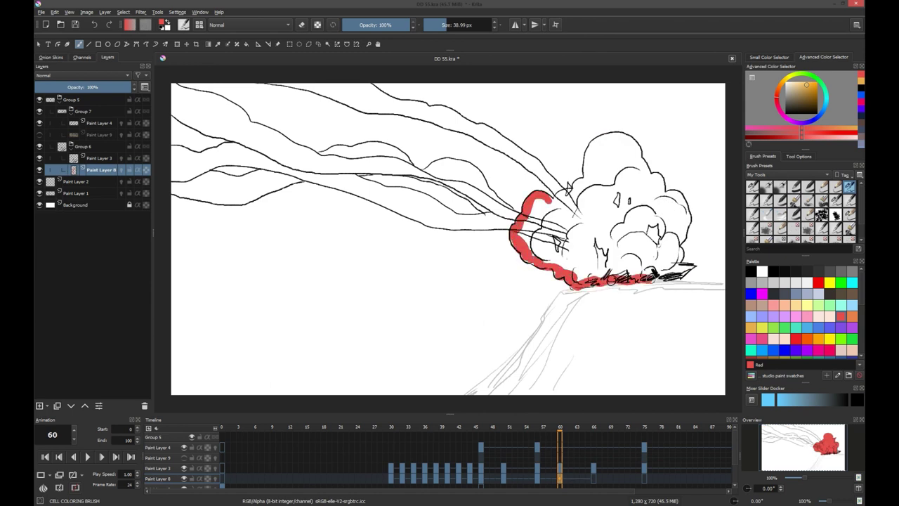
pyautogui.moveTo(595, 141); pyautogui.dragTo(681, 248)
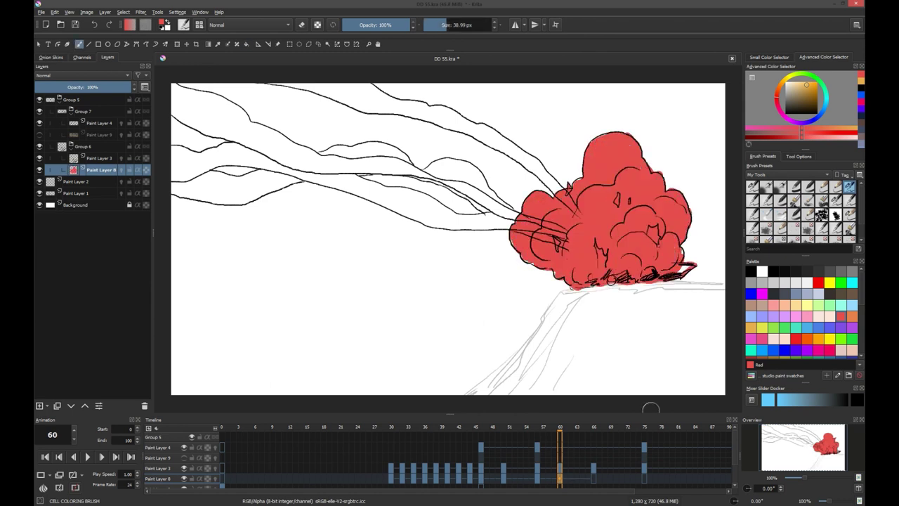
# Step: Fill the outlined cloud red and outline the clouds at frames 66 and 75
pyautogui.press('.')
pyautogui.moveTo(561, 190); pyautogui.dragTo(576, 176)
pyautogui.moveTo(572, 284); pyautogui.dragTo(687, 239)
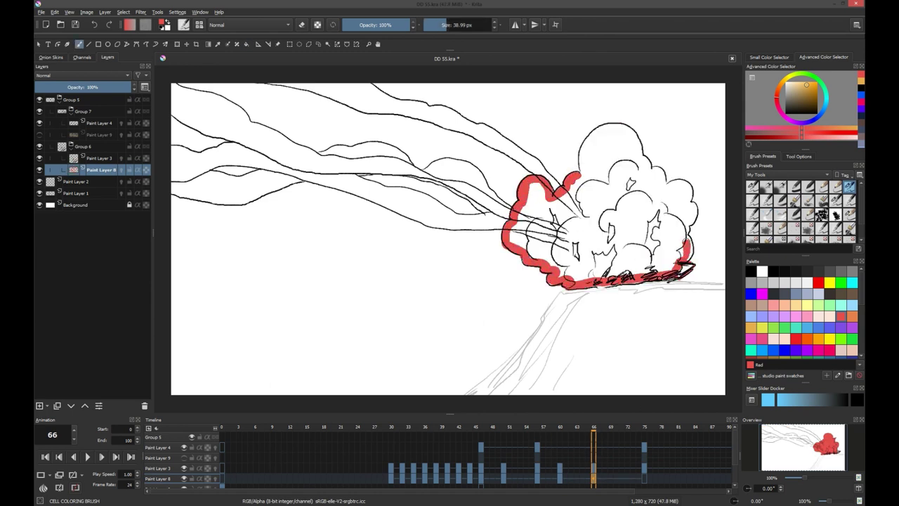
pyautogui.moveTo(632, 134); pyautogui.dragTo(688, 235)
pyautogui.press('.')
pyautogui.moveTo(504, 208); pyautogui.dragTo(539, 265)
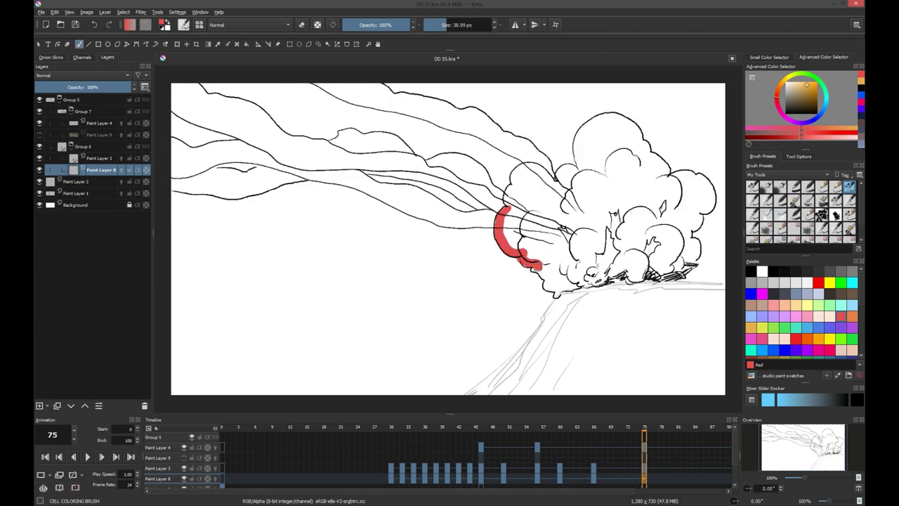
pyautogui.moveTo(544, 171); pyautogui.dragTo(695, 239)
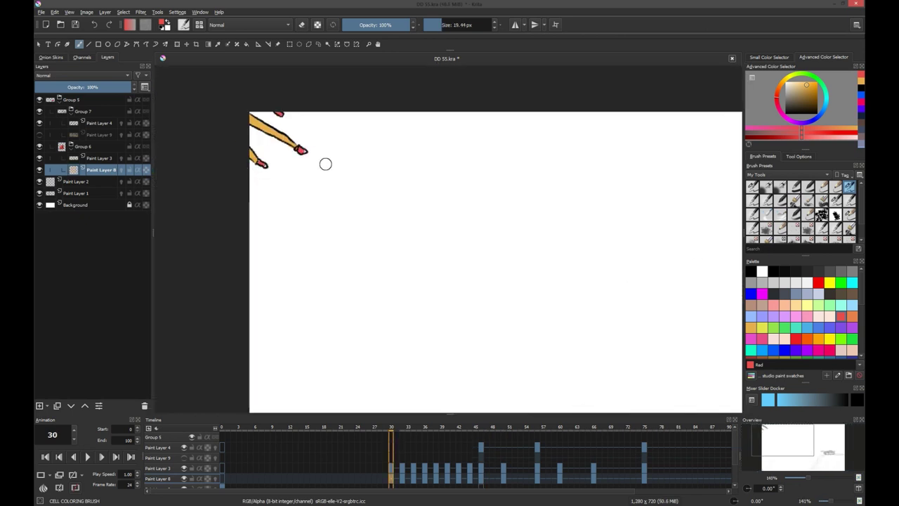
# Step: Step through the smoke trail drawings from frame 30 to the explosion at frame 46
pyautogui.press('.')
pyautogui.press('.')
pyautogui.press('.')
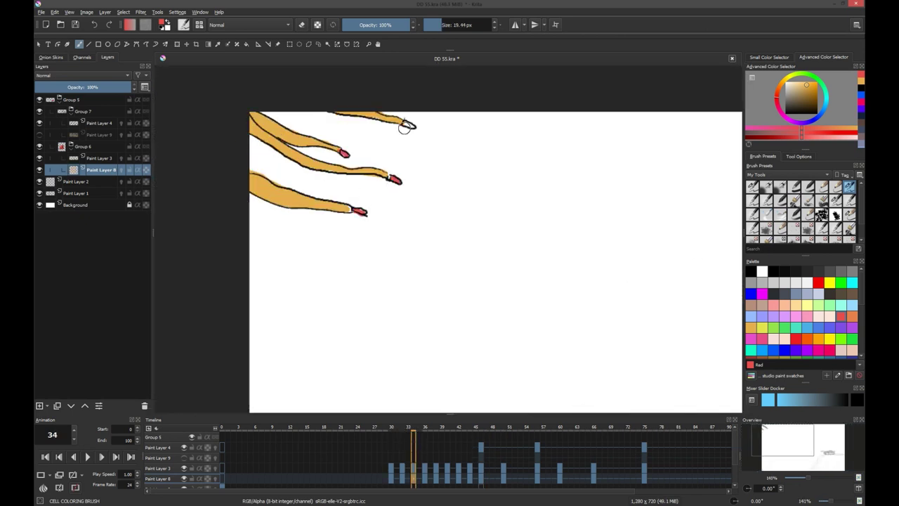
pyautogui.press('.')
pyautogui.press('.')
pyautogui.press('.')
pyautogui.press('.')
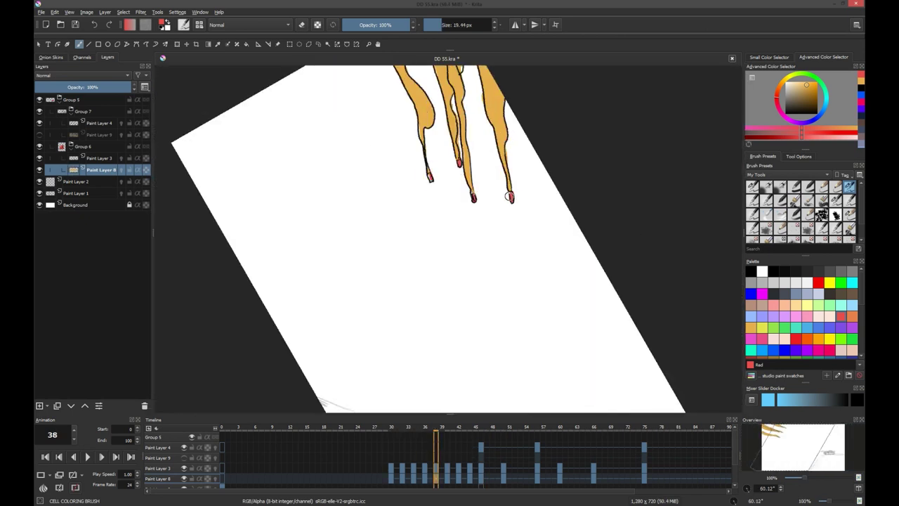
pyautogui.press('.')
pyautogui.press('.')
pyautogui.press('.')
pyautogui.press('.')
pyautogui.press('.')
pyautogui.press('.')
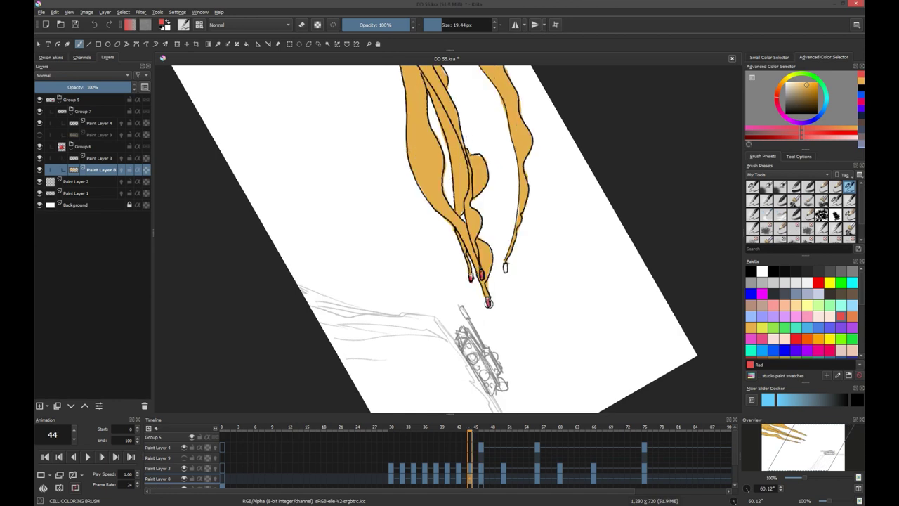
pyautogui.press('.')
pyautogui.press('.')
pyautogui.press('5')
pyautogui.scroll(-3, 862, 336)
# Step: Zoom in and step through the explosion drawings at frames 50, 56, 60 and 66
pyautogui.scroll(-2, 862, 336)
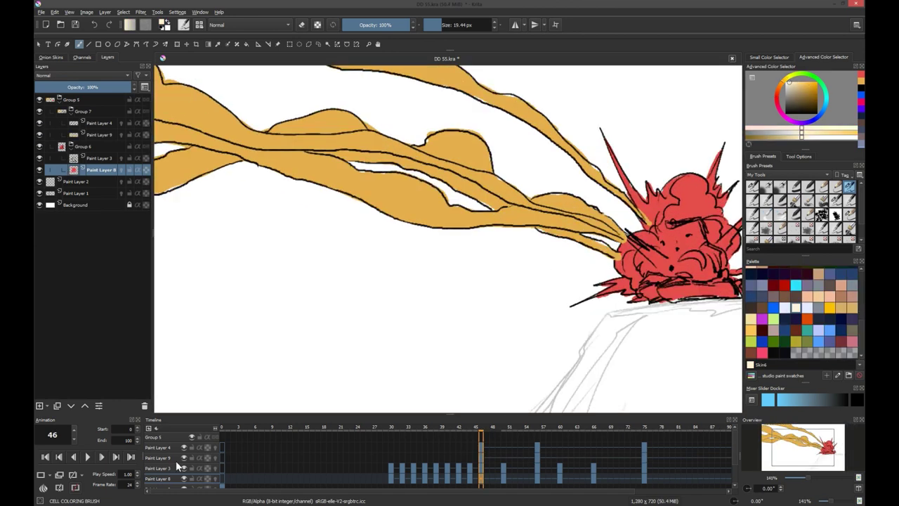
pyautogui.press('+')
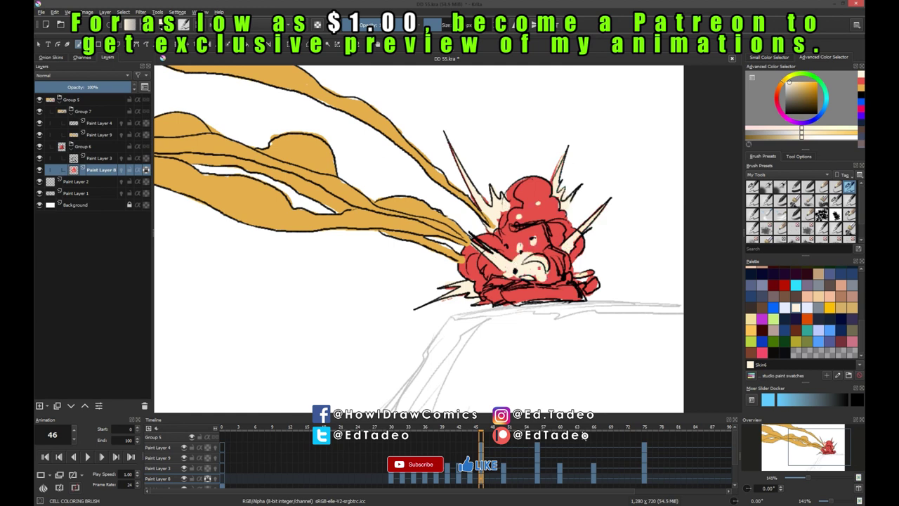
pyautogui.press('.')
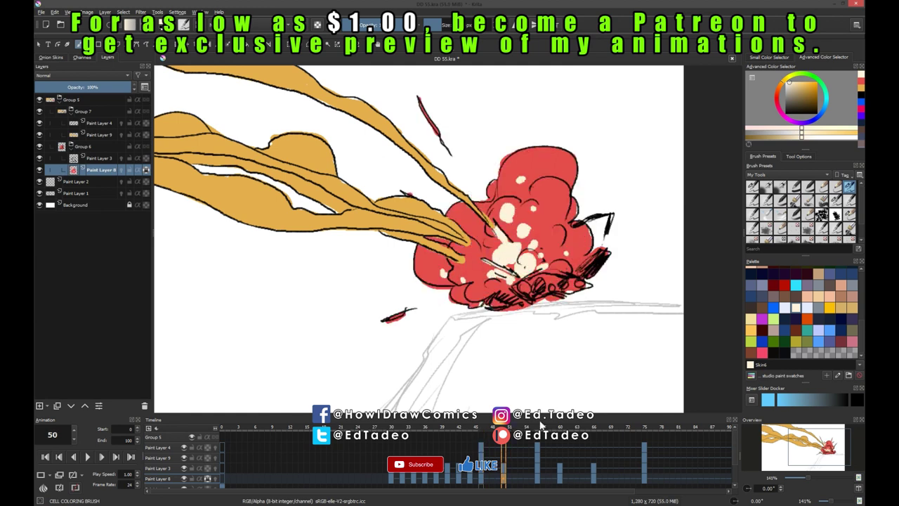
pyautogui.click(538, 426)
pyautogui.press('.')
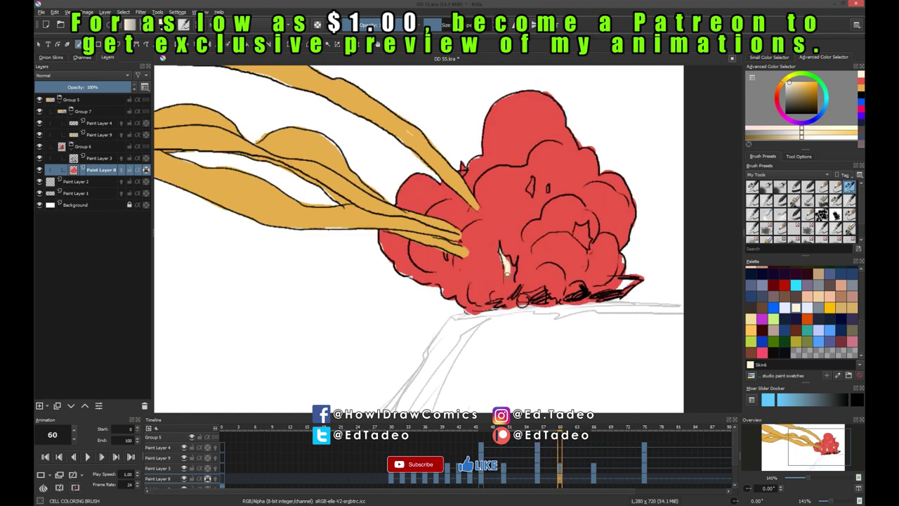
pyautogui.press('.')
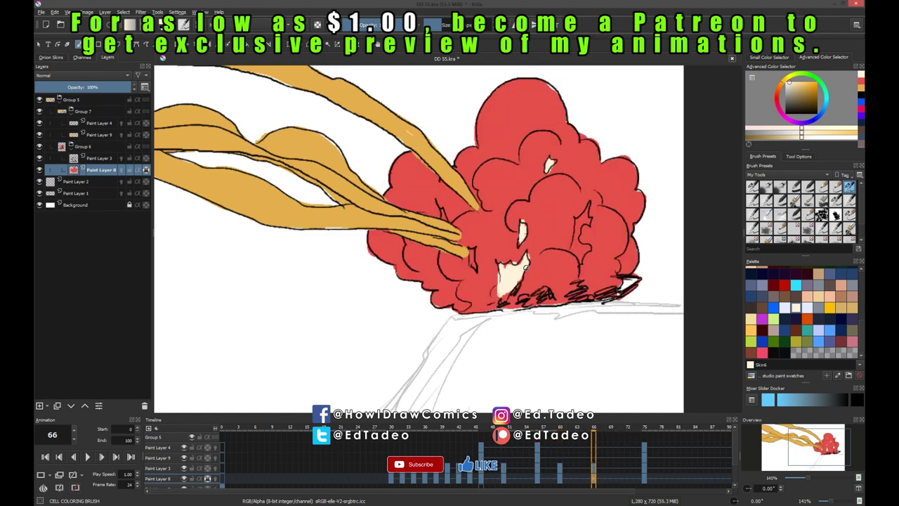
pyautogui.scroll(-5, 540, 301)
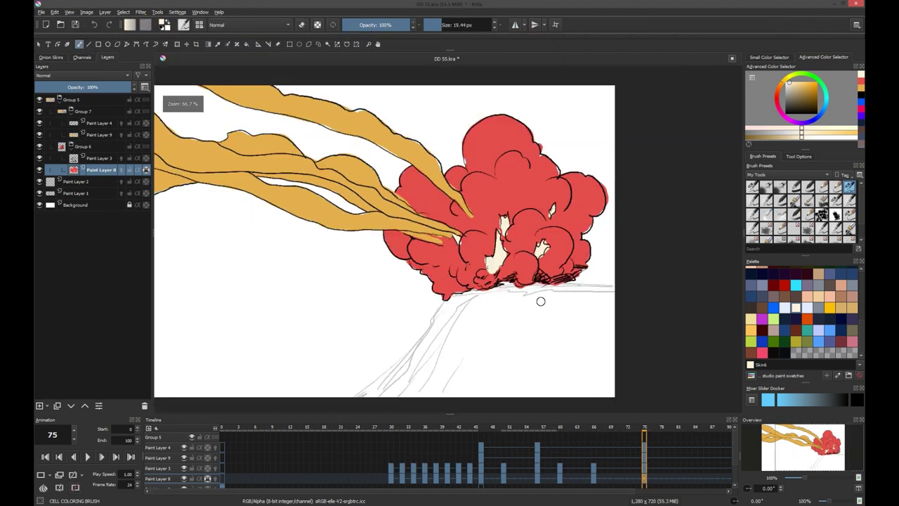
pyautogui.click(442, 433)
# Step: Collapse and hide the smoke-and-explosion group, select Paint Layer 2, and fill with cream
pyautogui.click(655, 433)
pyautogui.click(55, 112)
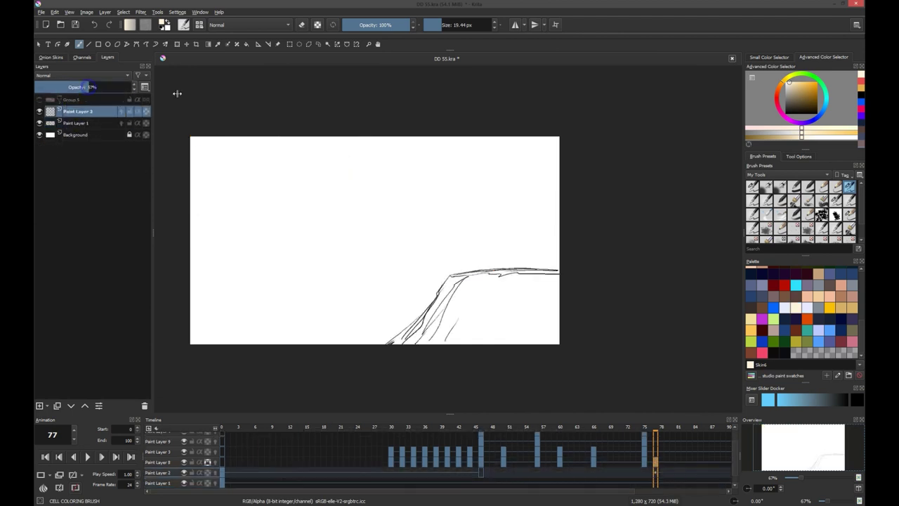
pyautogui.click(69, 124)
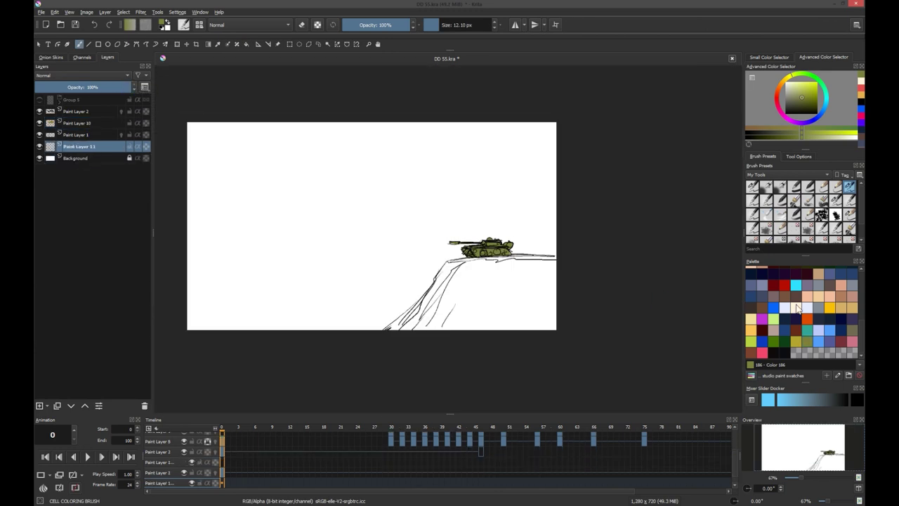
pyautogui.click(797, 309)
pyautogui.press('BackSpace')
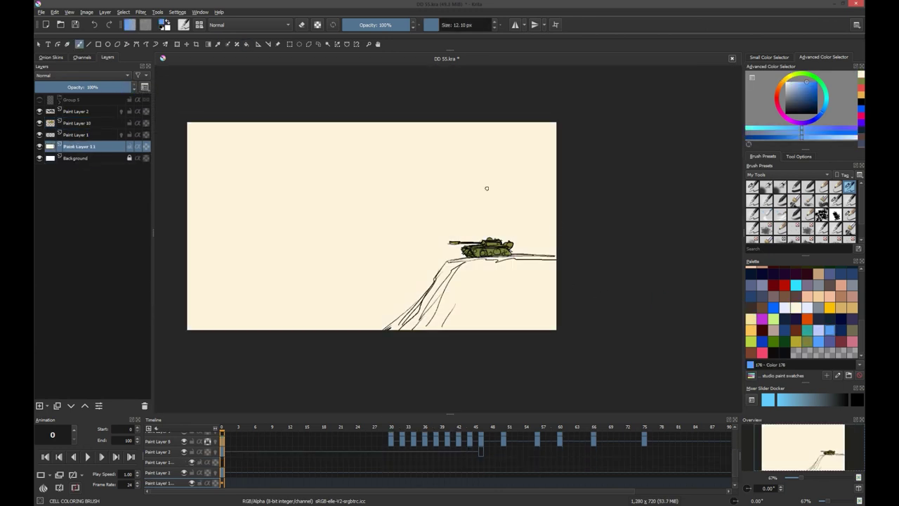